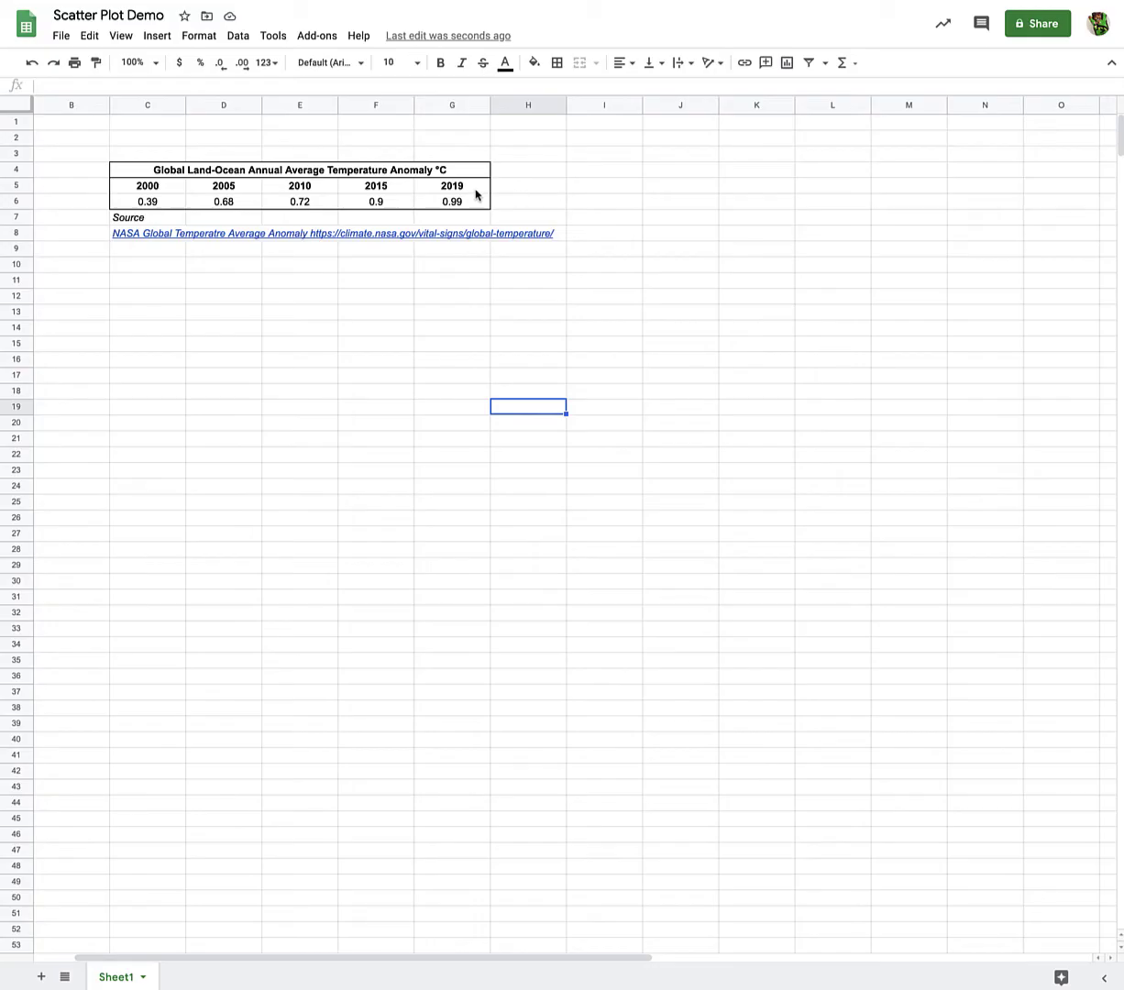
Select the anomaly values C6:G6 and insert a chart from them
left_click(146, 122)
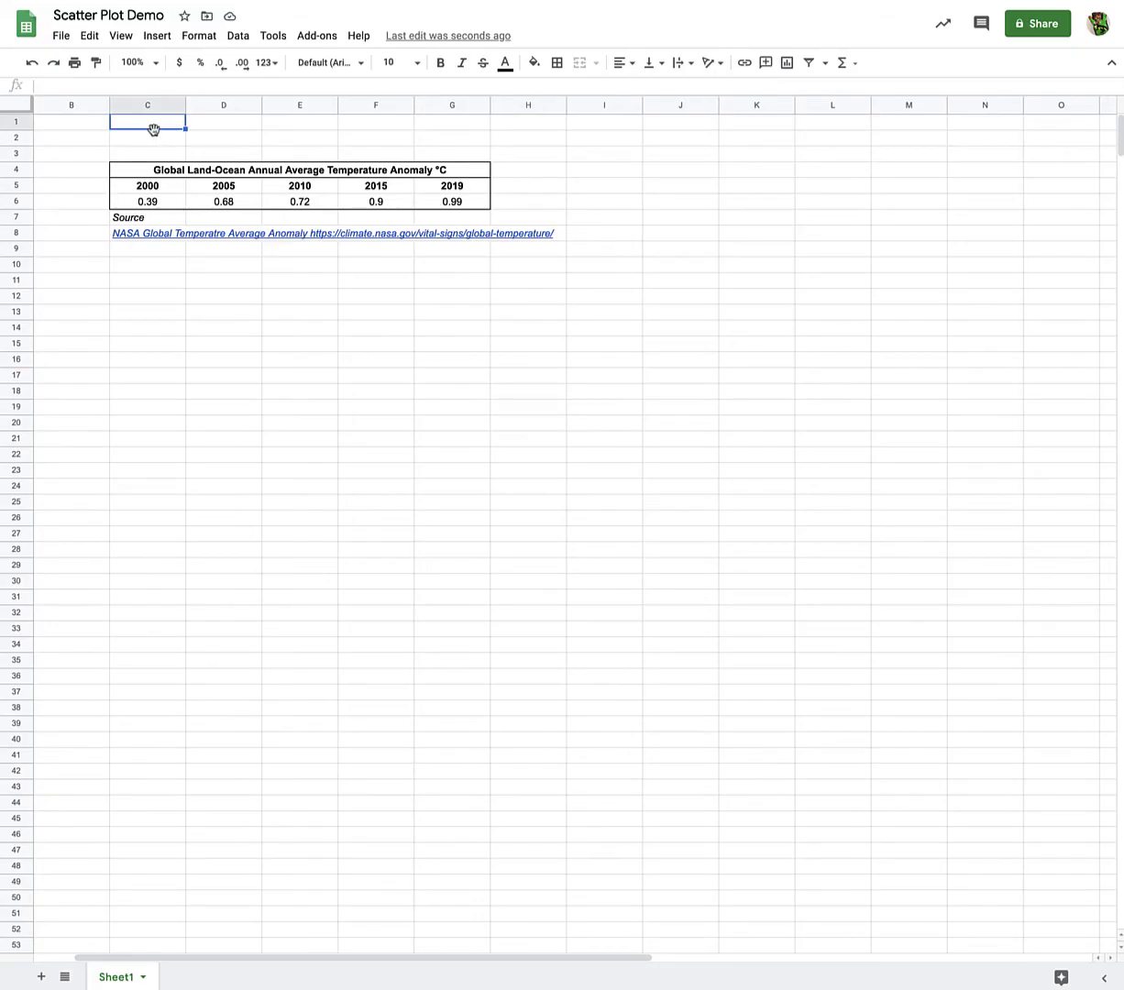
left_click(133, 202)
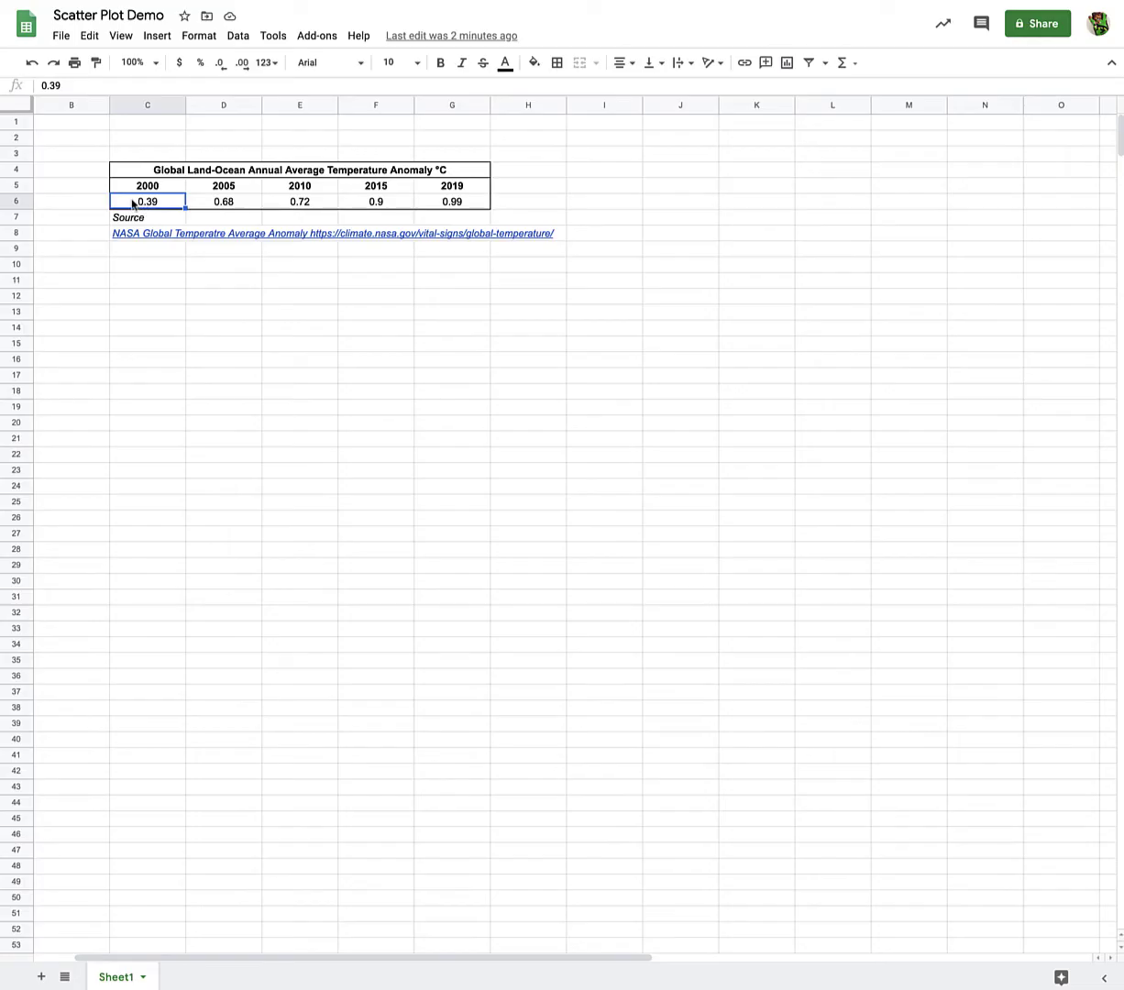
left_click(231, 275)
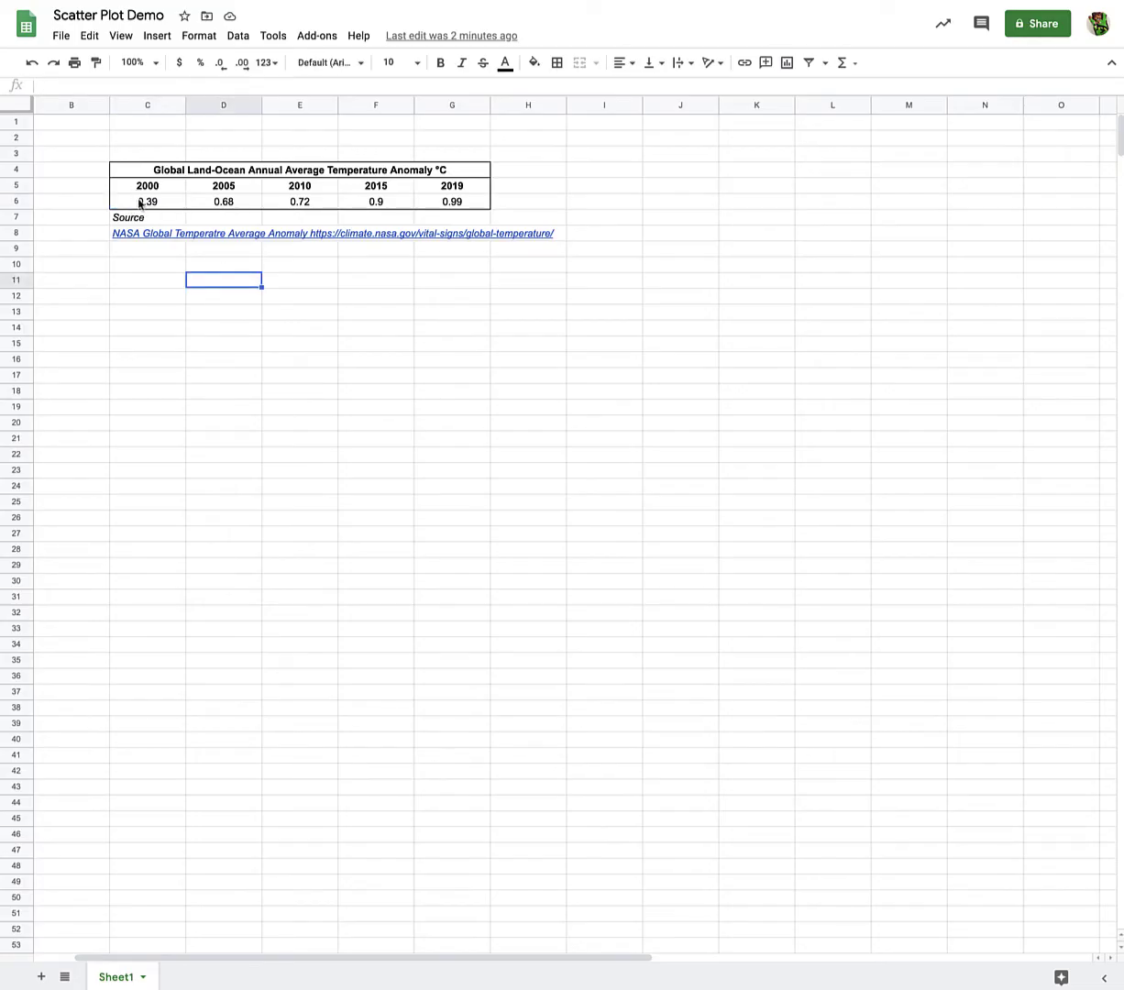
left_click_drag(139, 200, 446, 213)
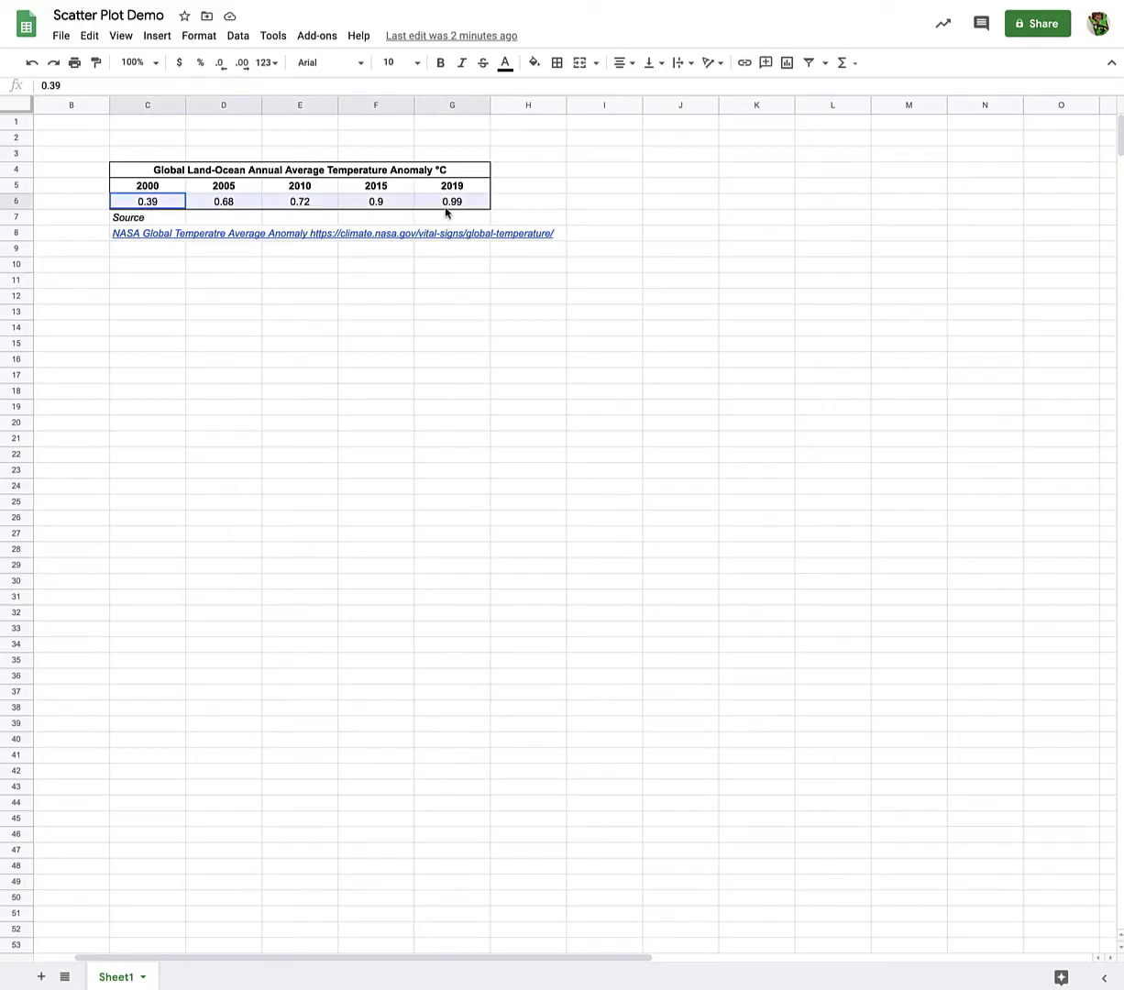
left_click(146, 43)
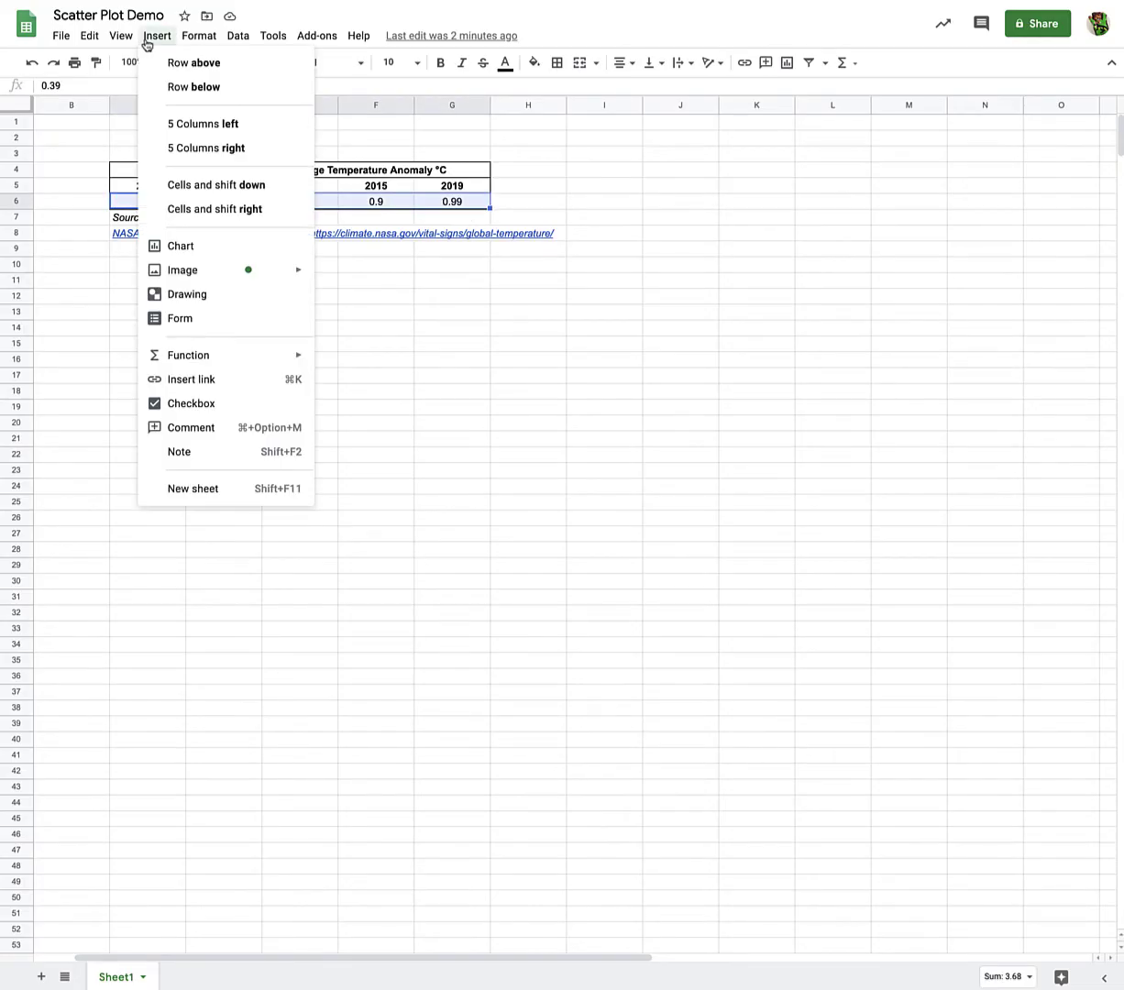
left_click(194, 247)
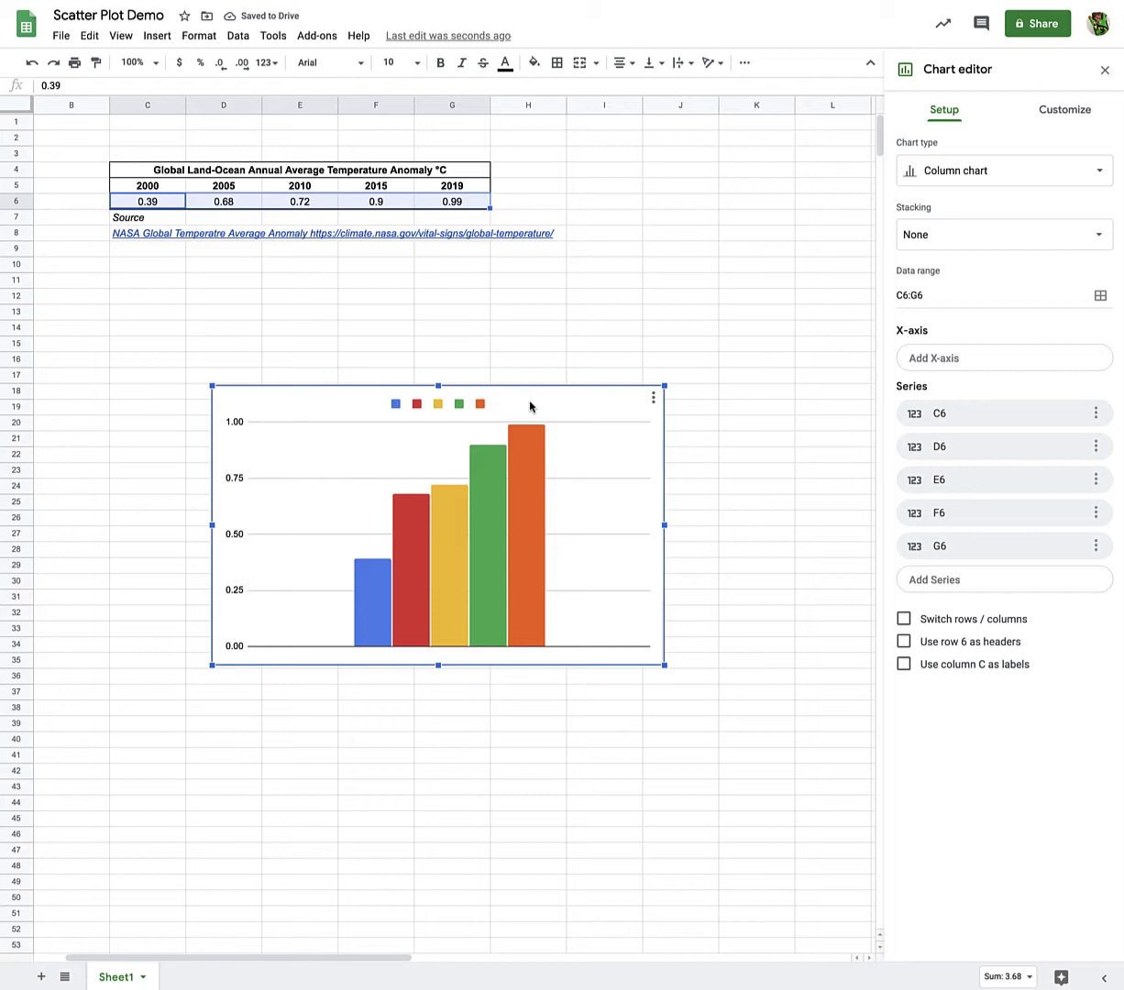
Change the chart type from column to Scatter chart
left_click(905, 173)
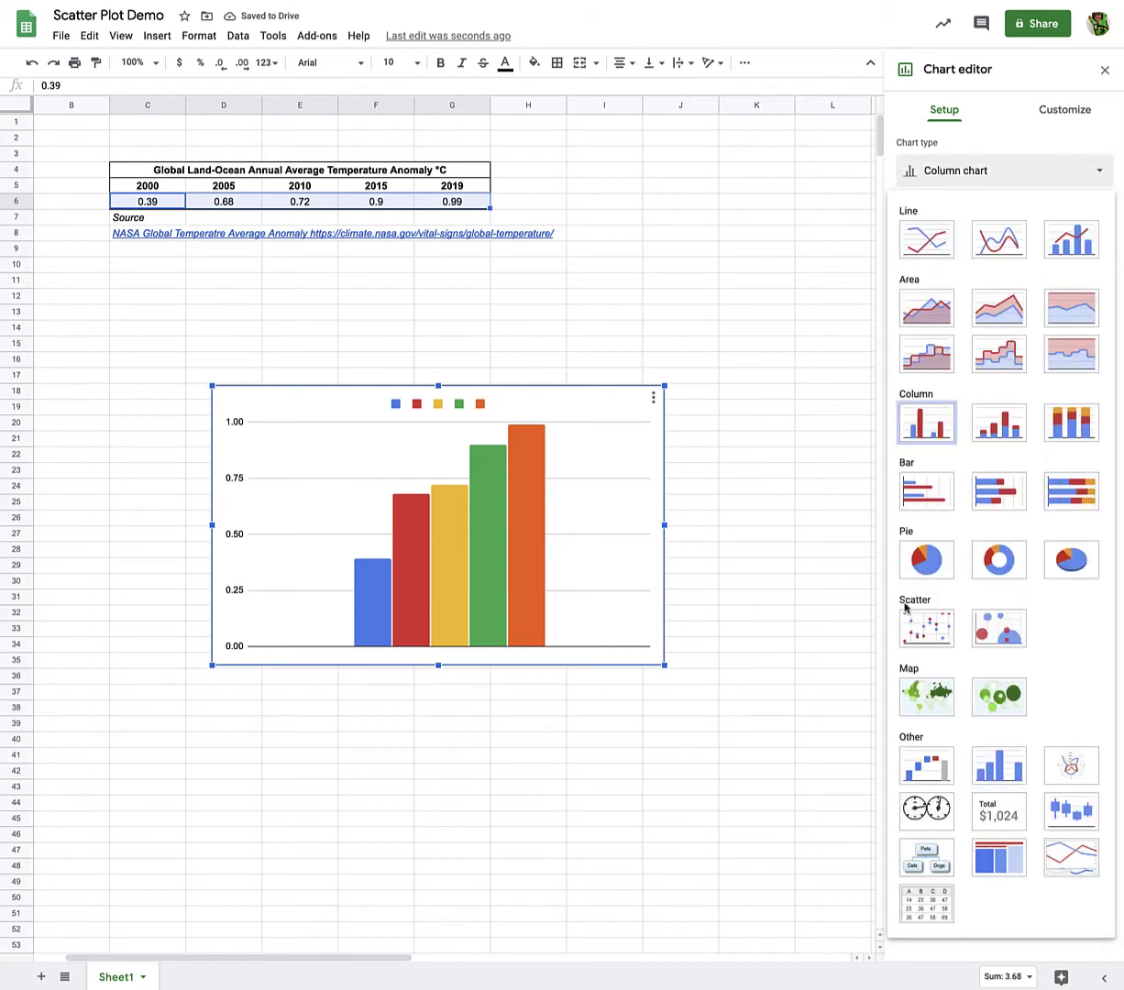
left_click(939, 645)
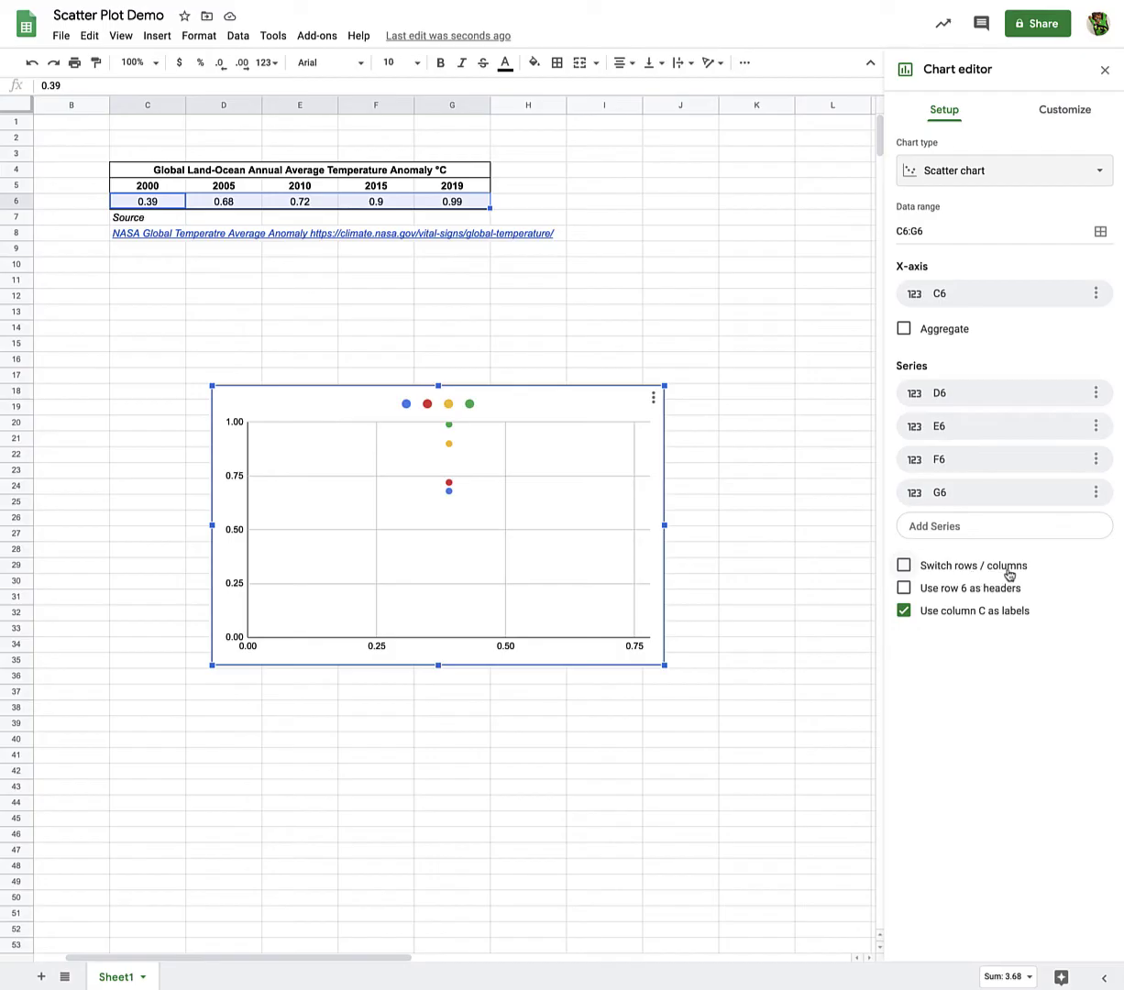
Turn on Switch rows / columns so C6:G6 plots as one five-point series
left_click(905, 566)
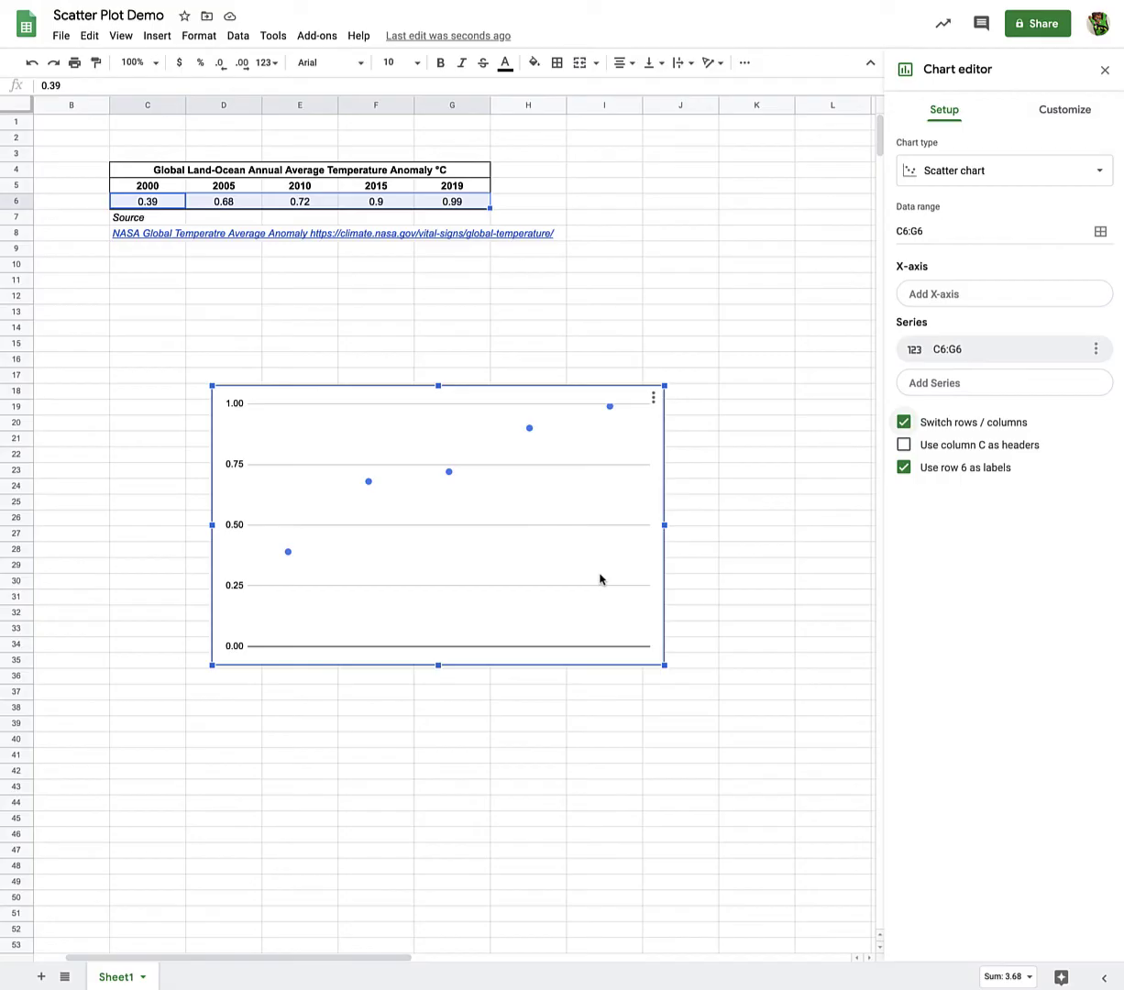
left_click(288, 553)
Add an X-axis using the years range C5:G5
left_click(937, 297)
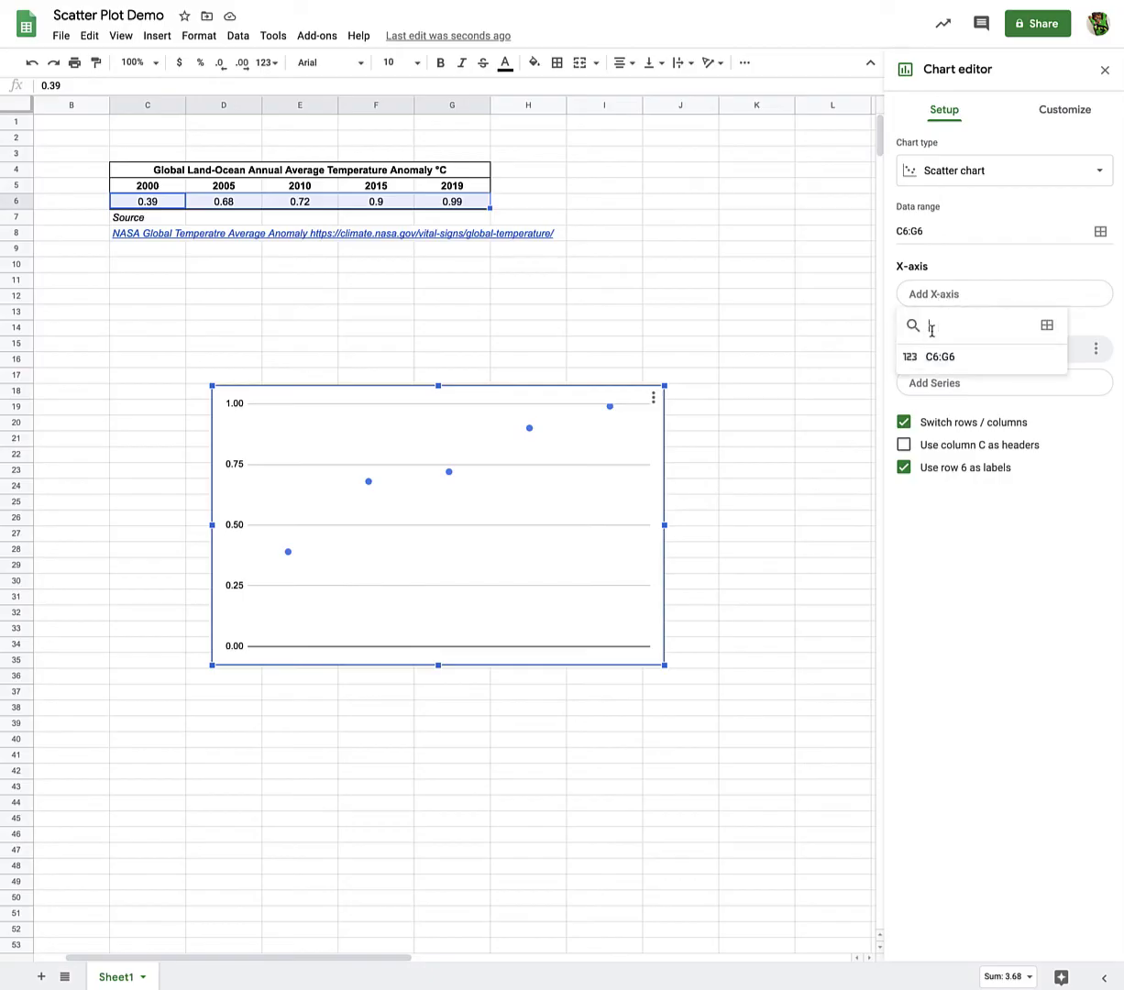
left_click(1047, 326)
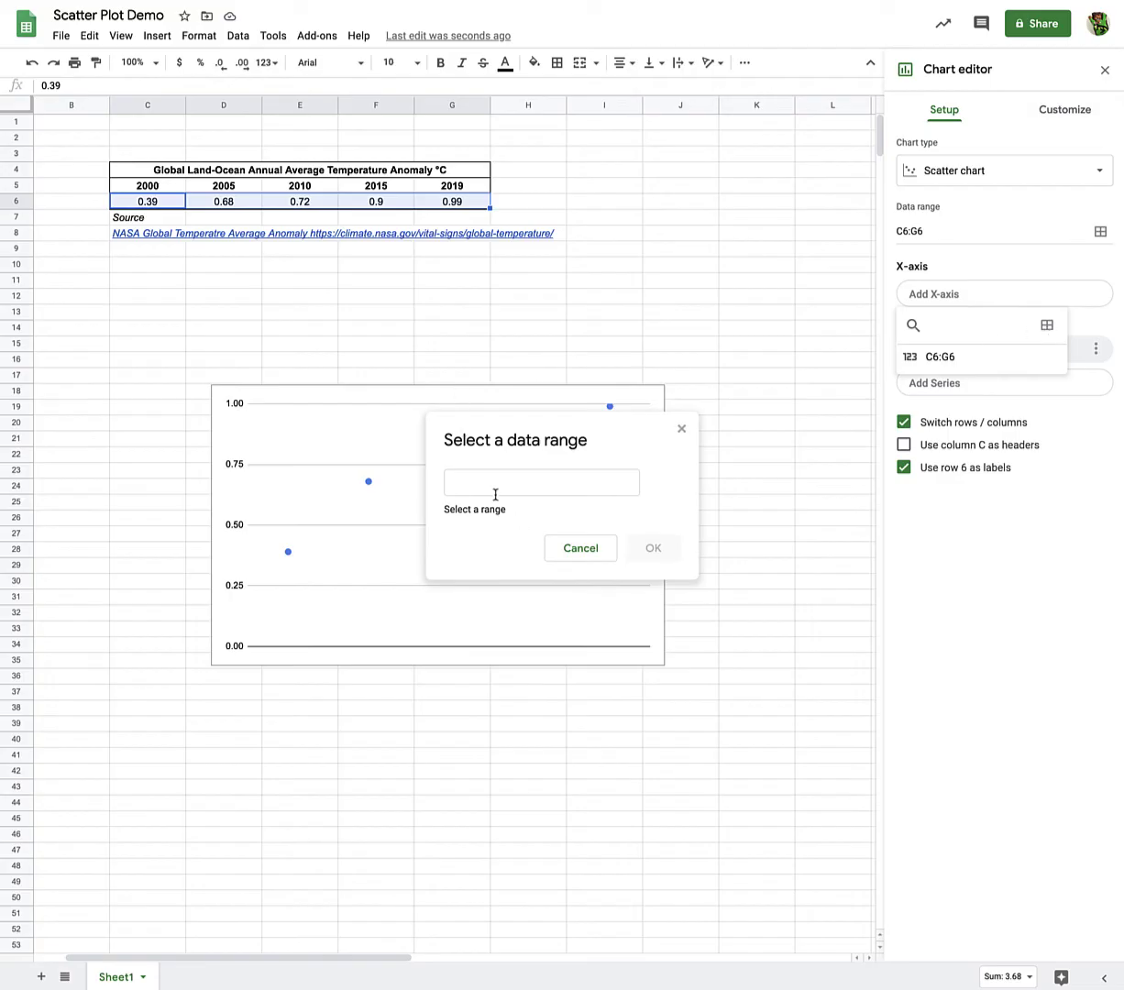
left_click(161, 188)
left_click_drag(177, 189, 454, 193)
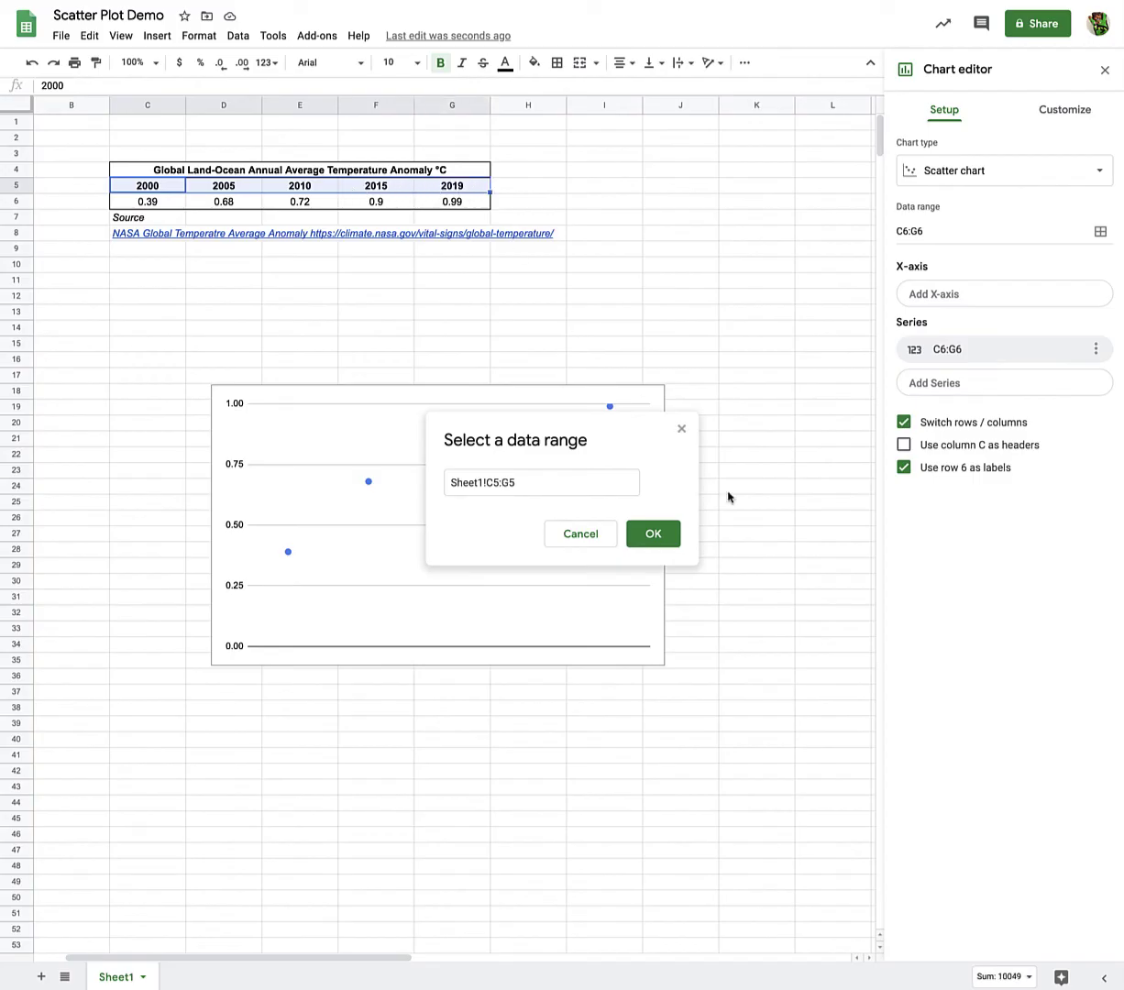
left_click(651, 533)
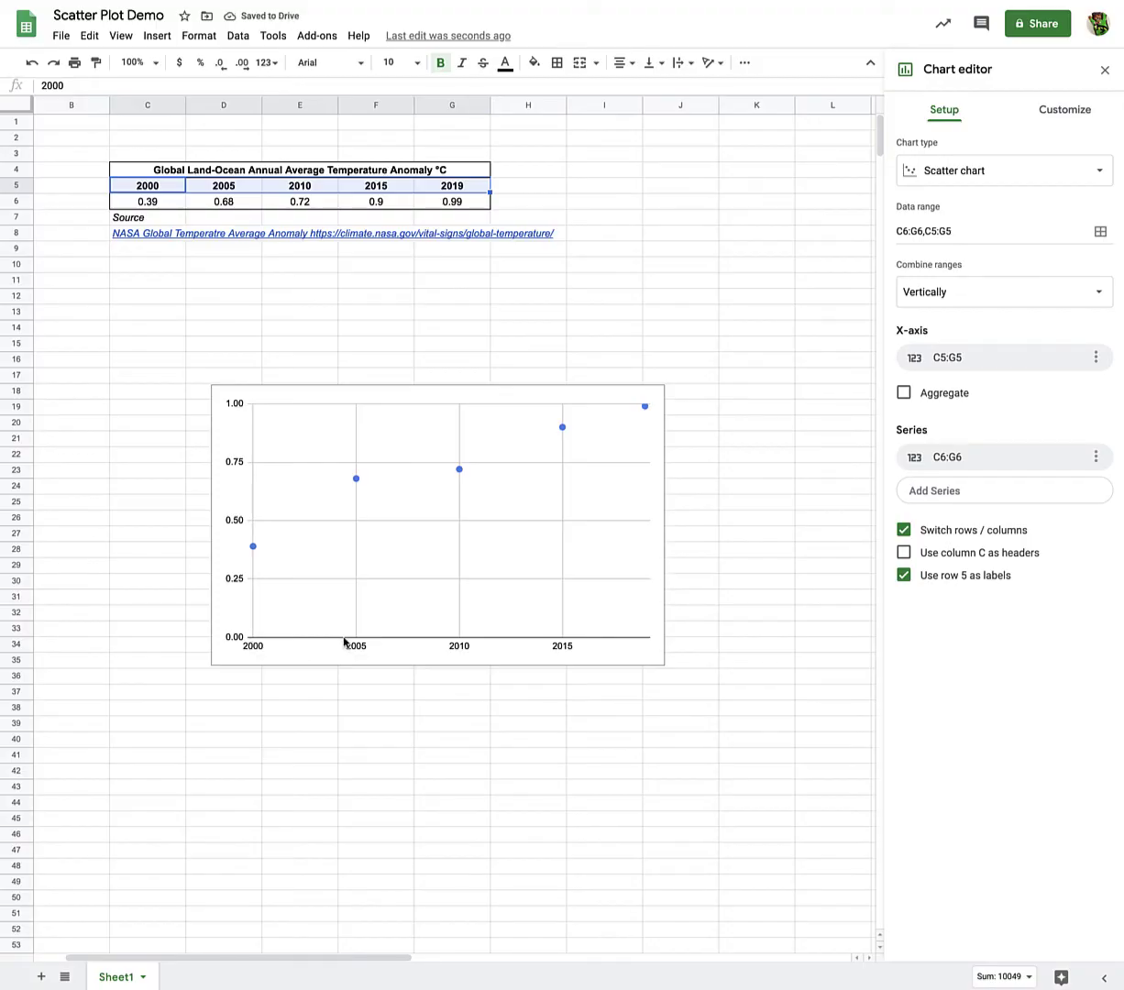
Select the chart's plot area
left_click(643, 632)
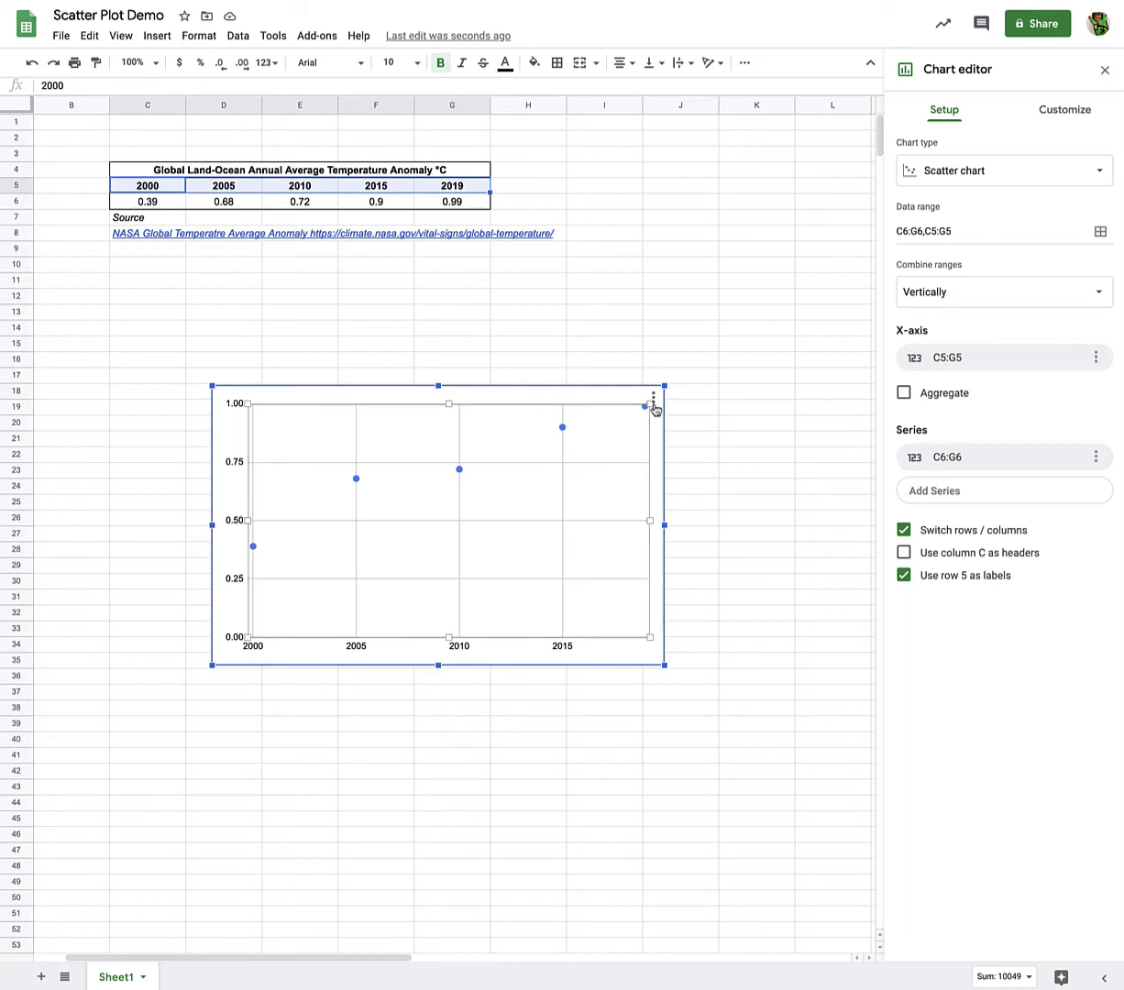
left_click(623, 389)
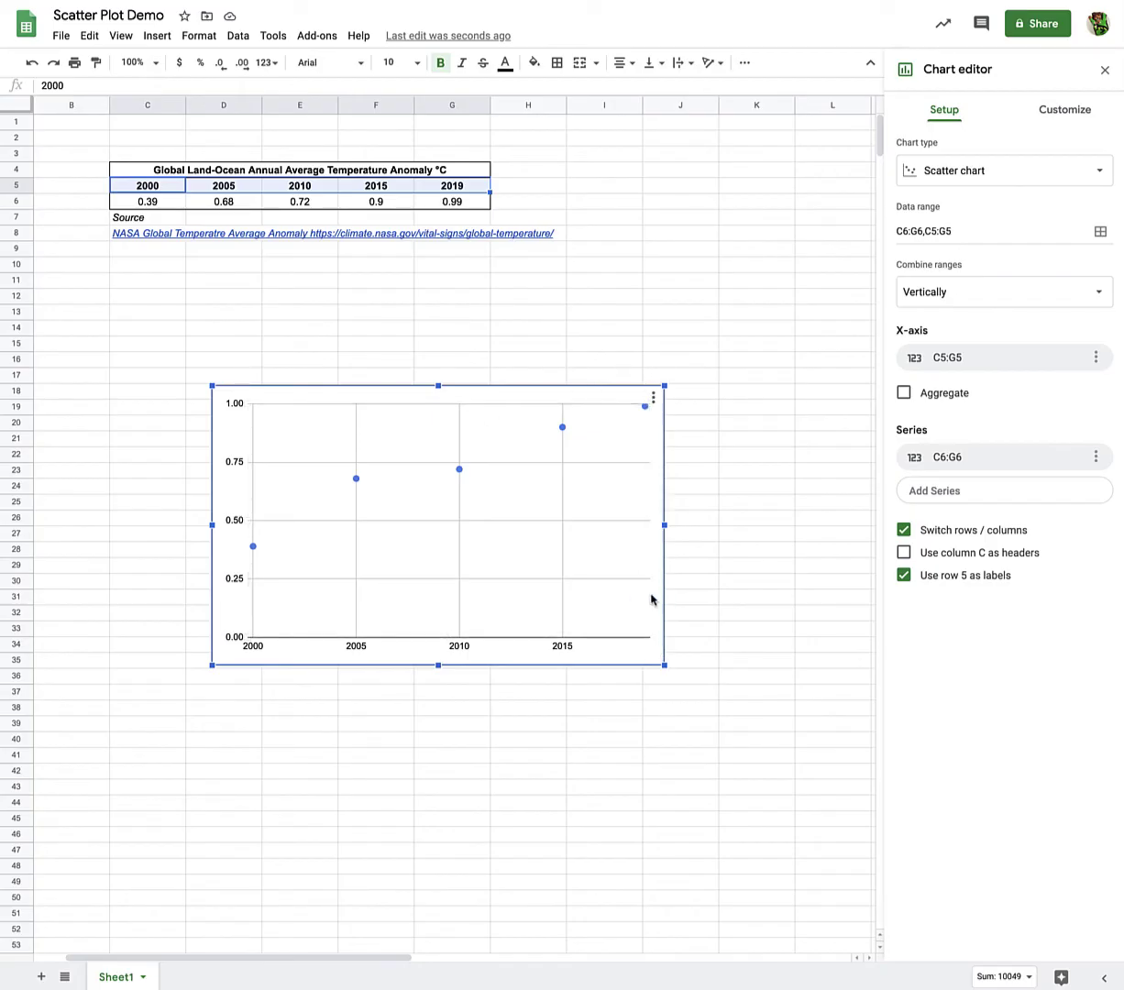
left_click(632, 640)
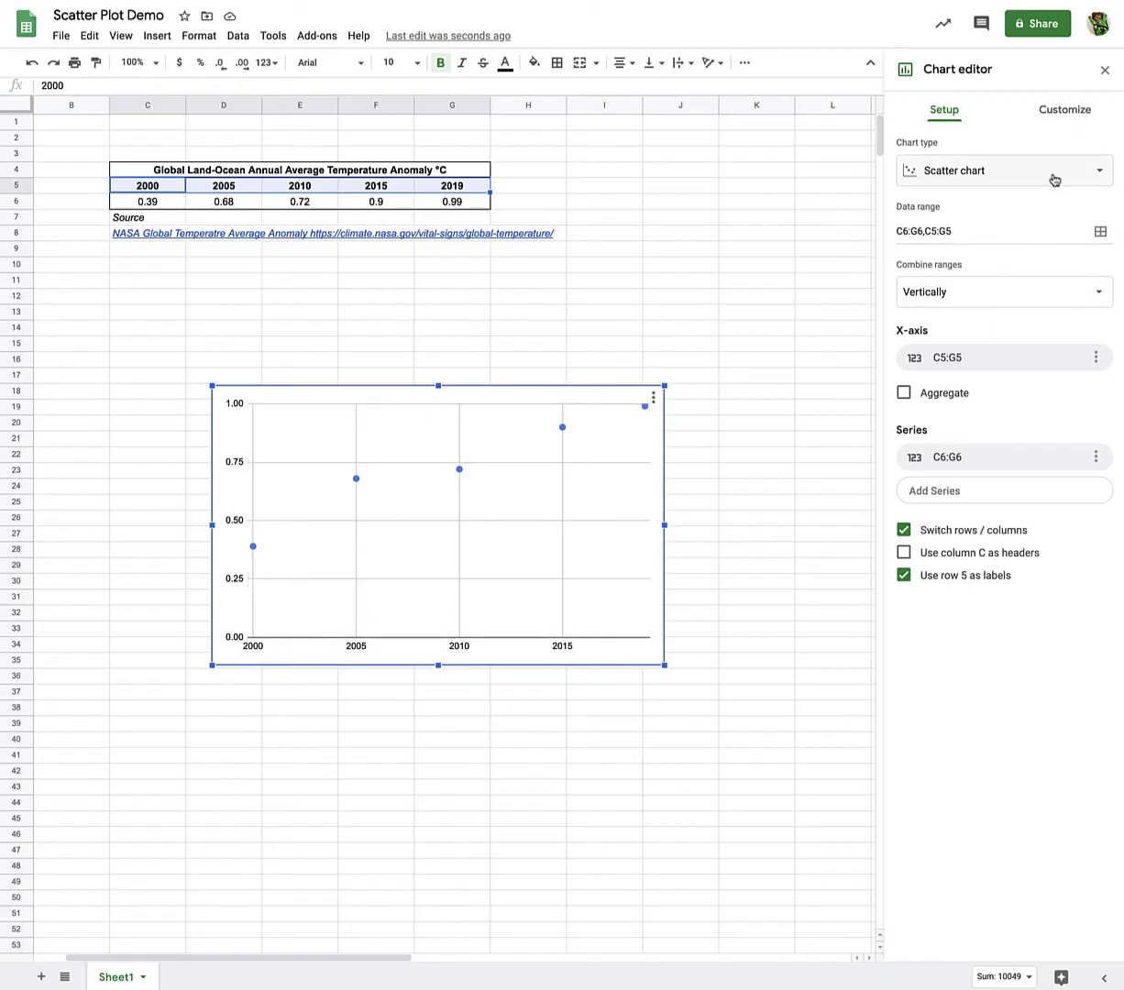
Set the horizontal axis minimum to 1995 and maximum to 2020 under Customize
left_click(1013, 110)
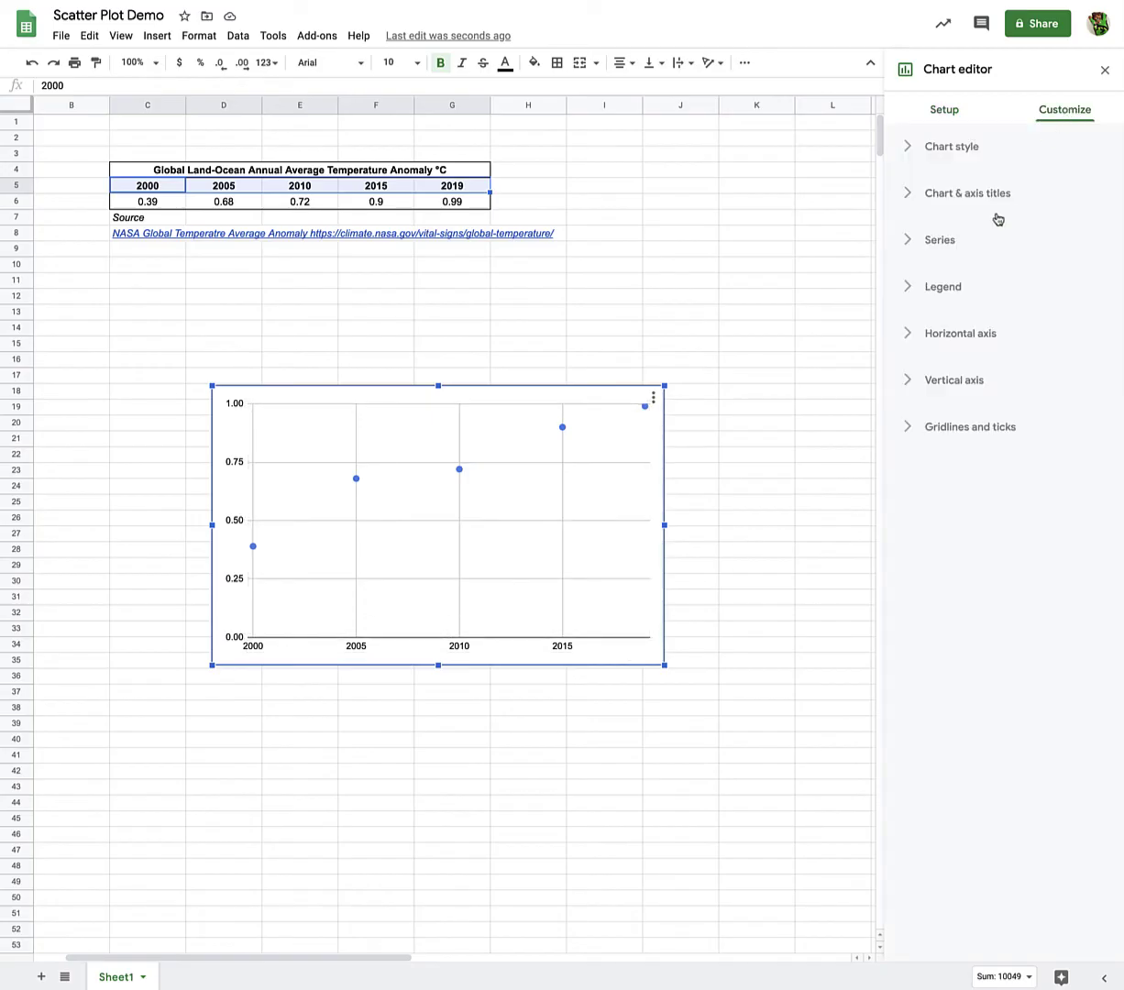
left_click(907, 201)
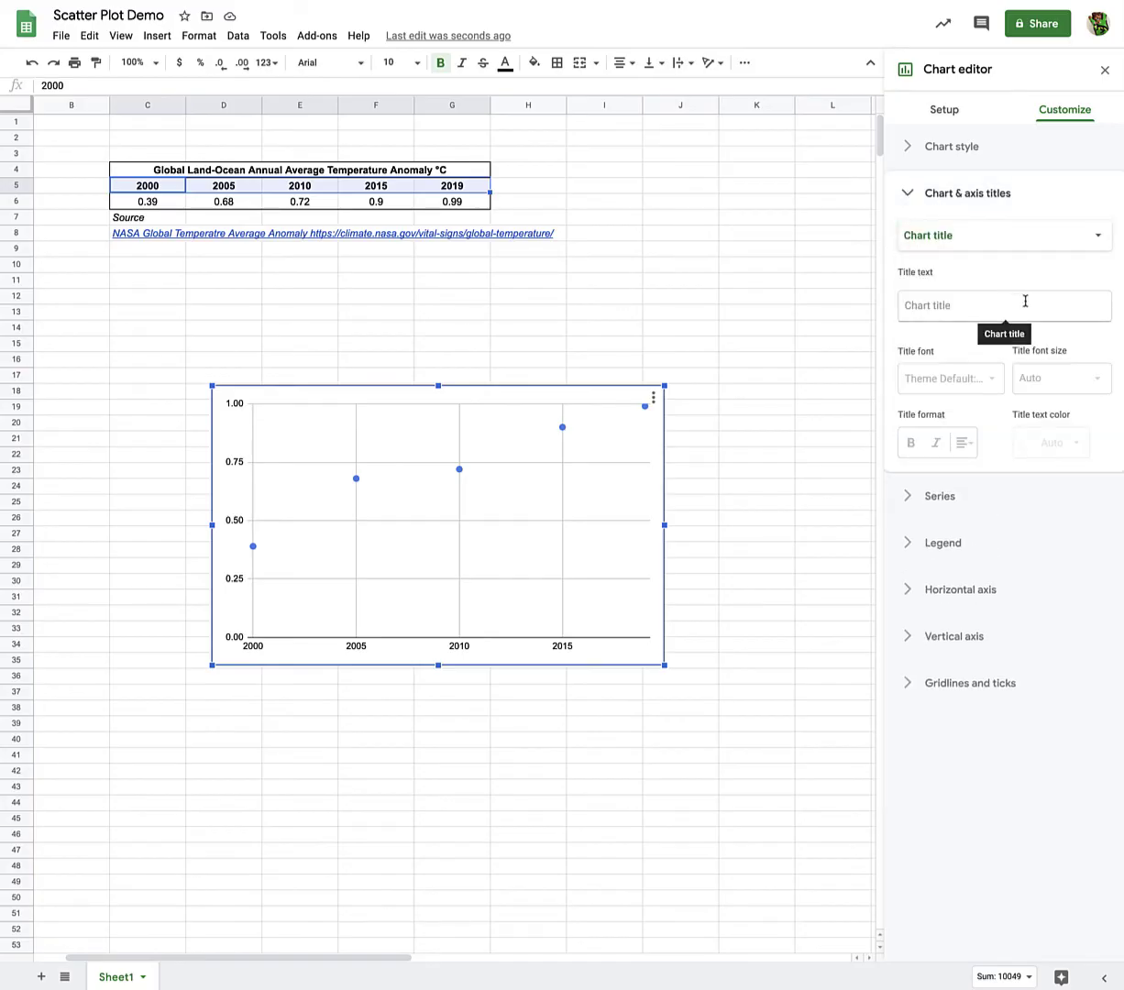
left_click(906, 193)
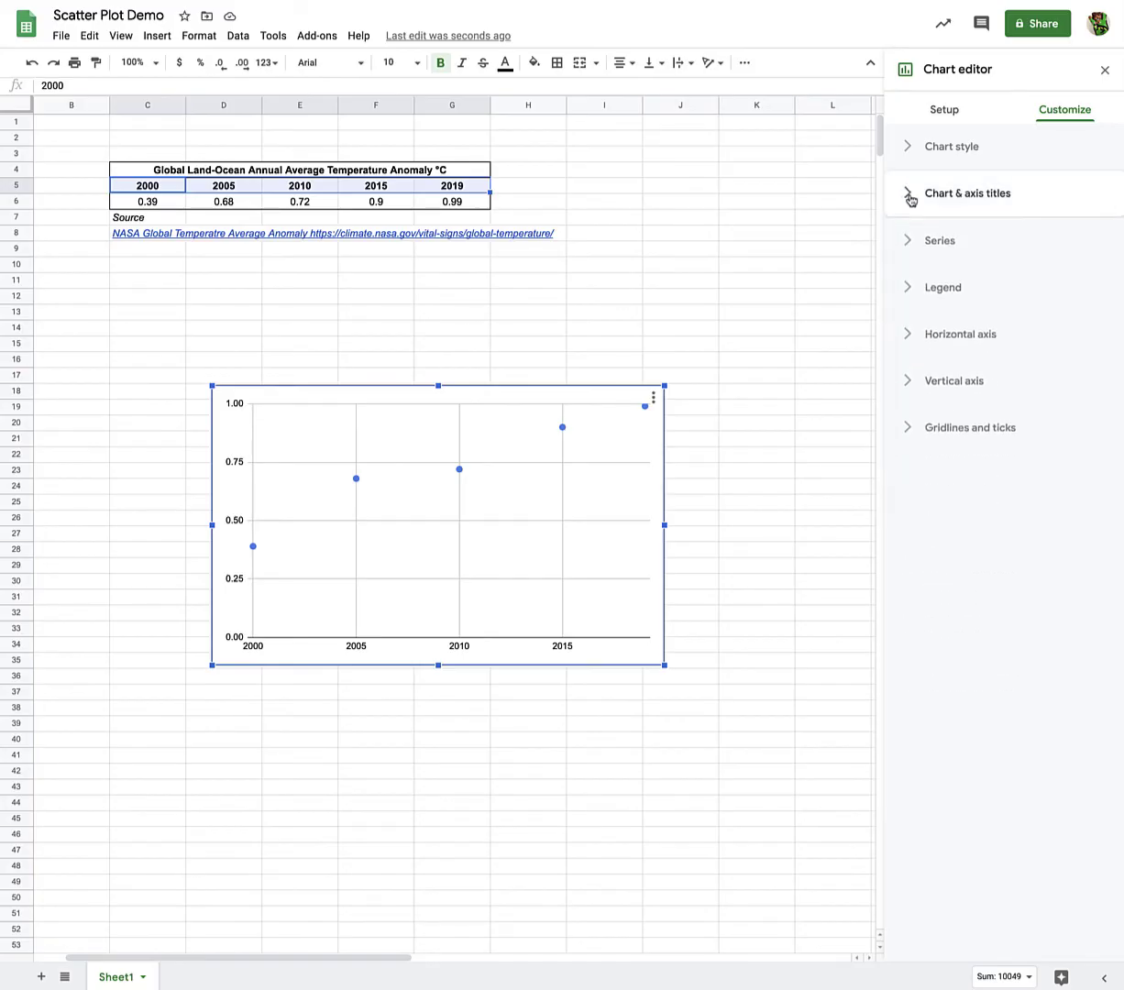
left_click(922, 339)
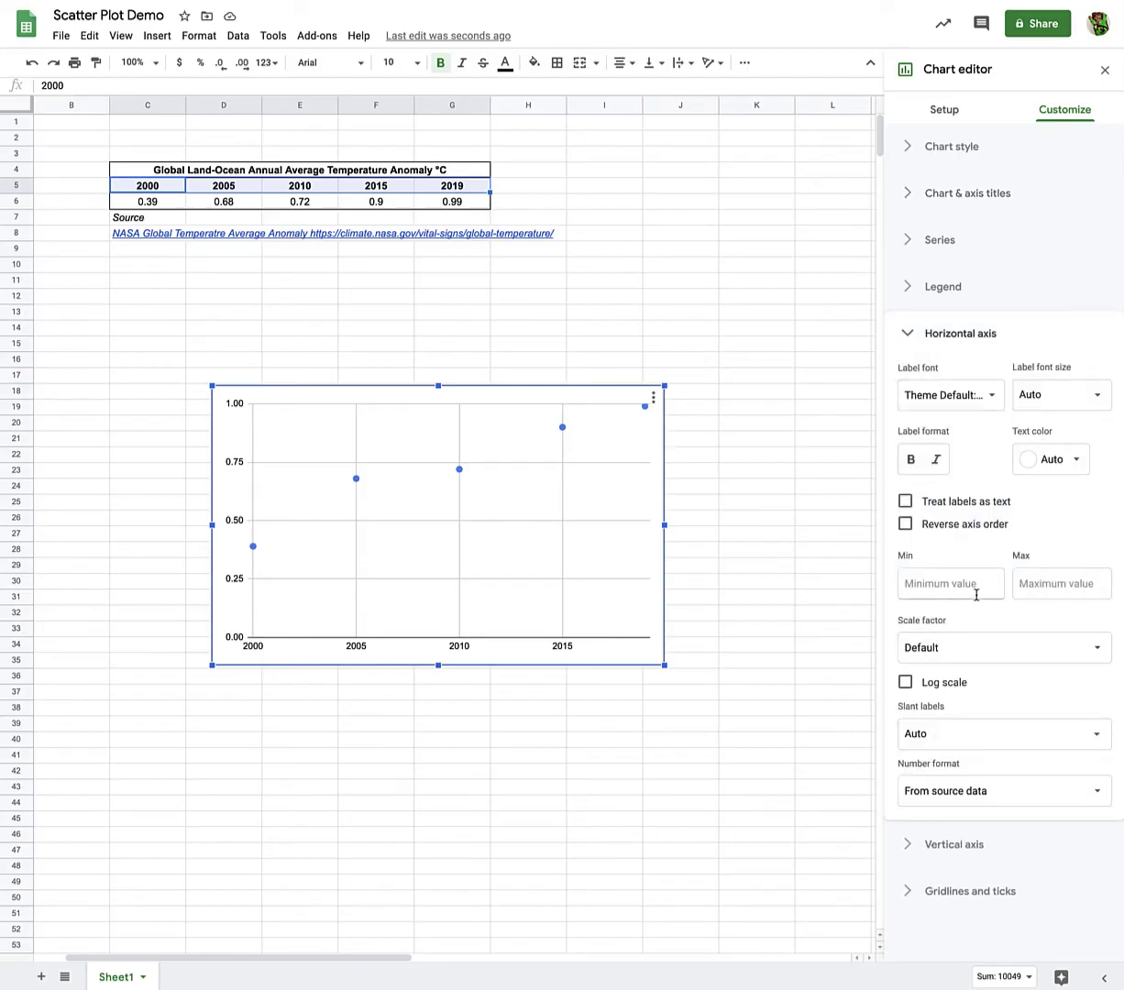
left_click(941, 587)
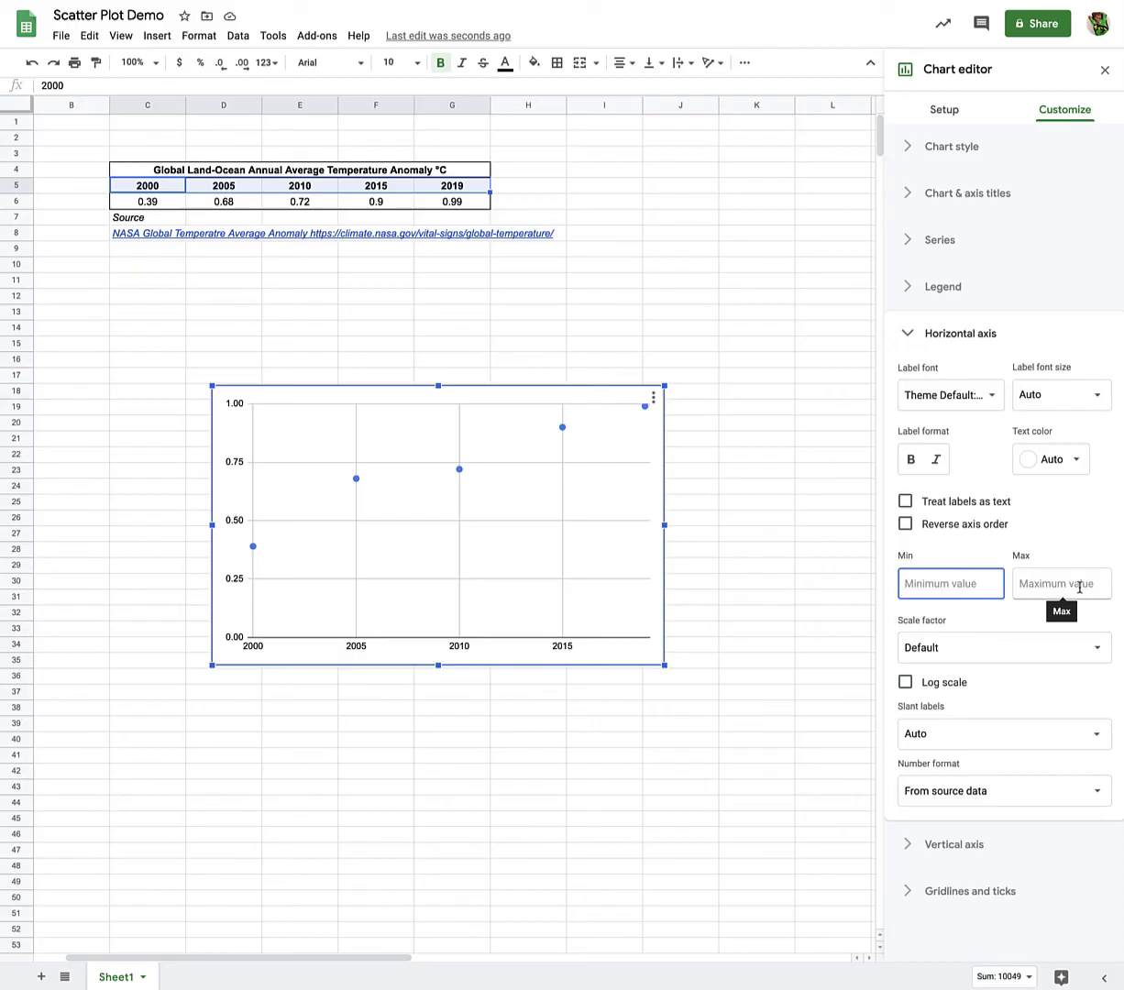
type("2000")
key("Tab")
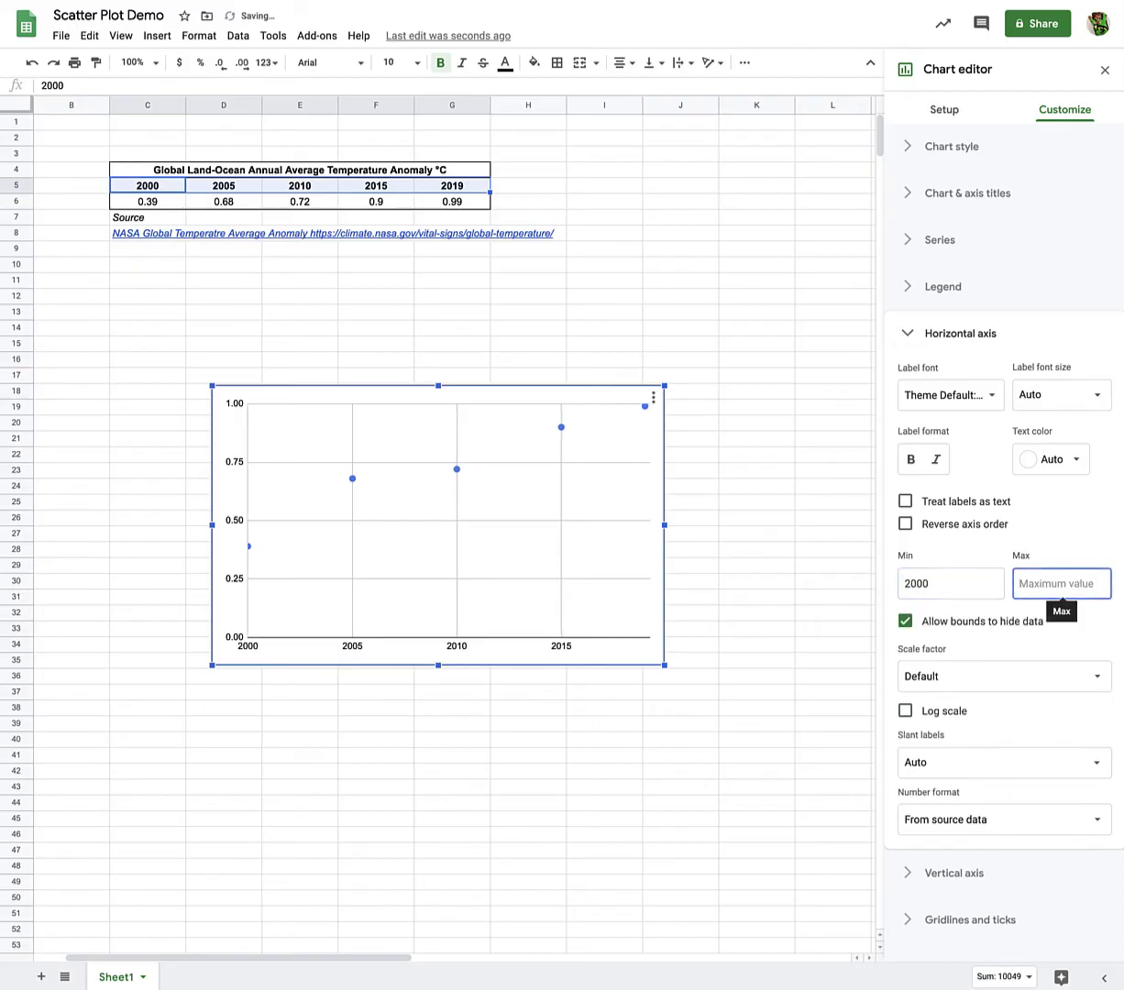
type("2020")
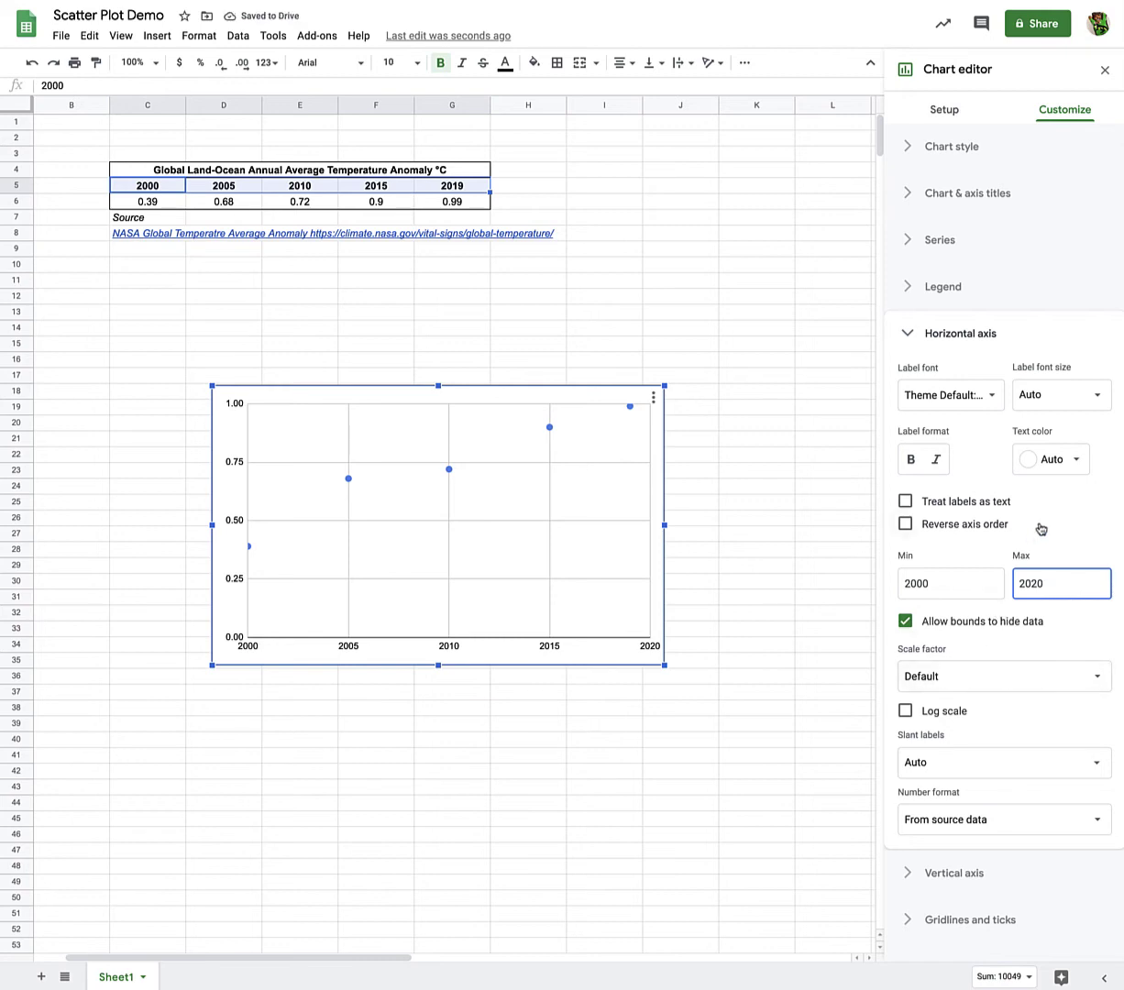
double_click(902, 583)
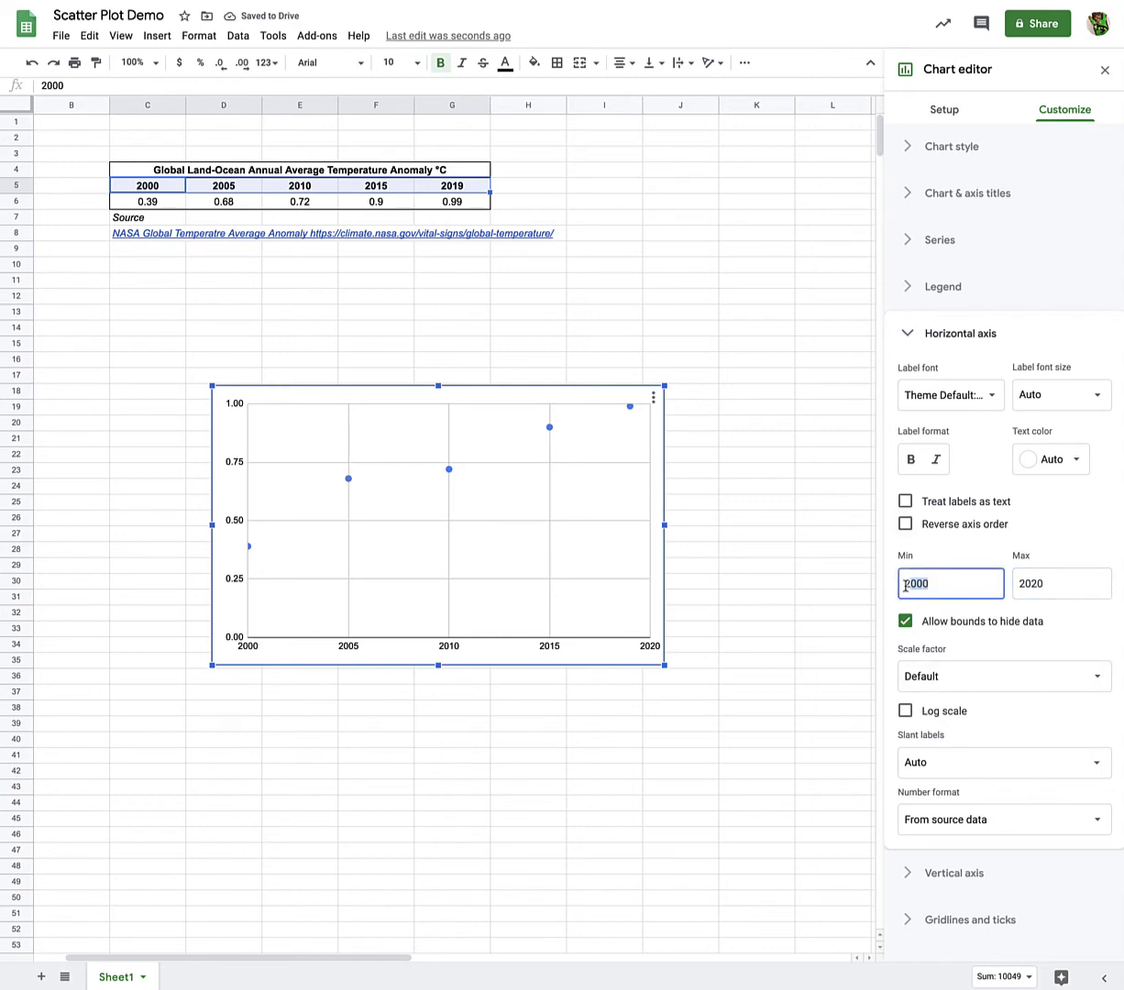
type("1995")
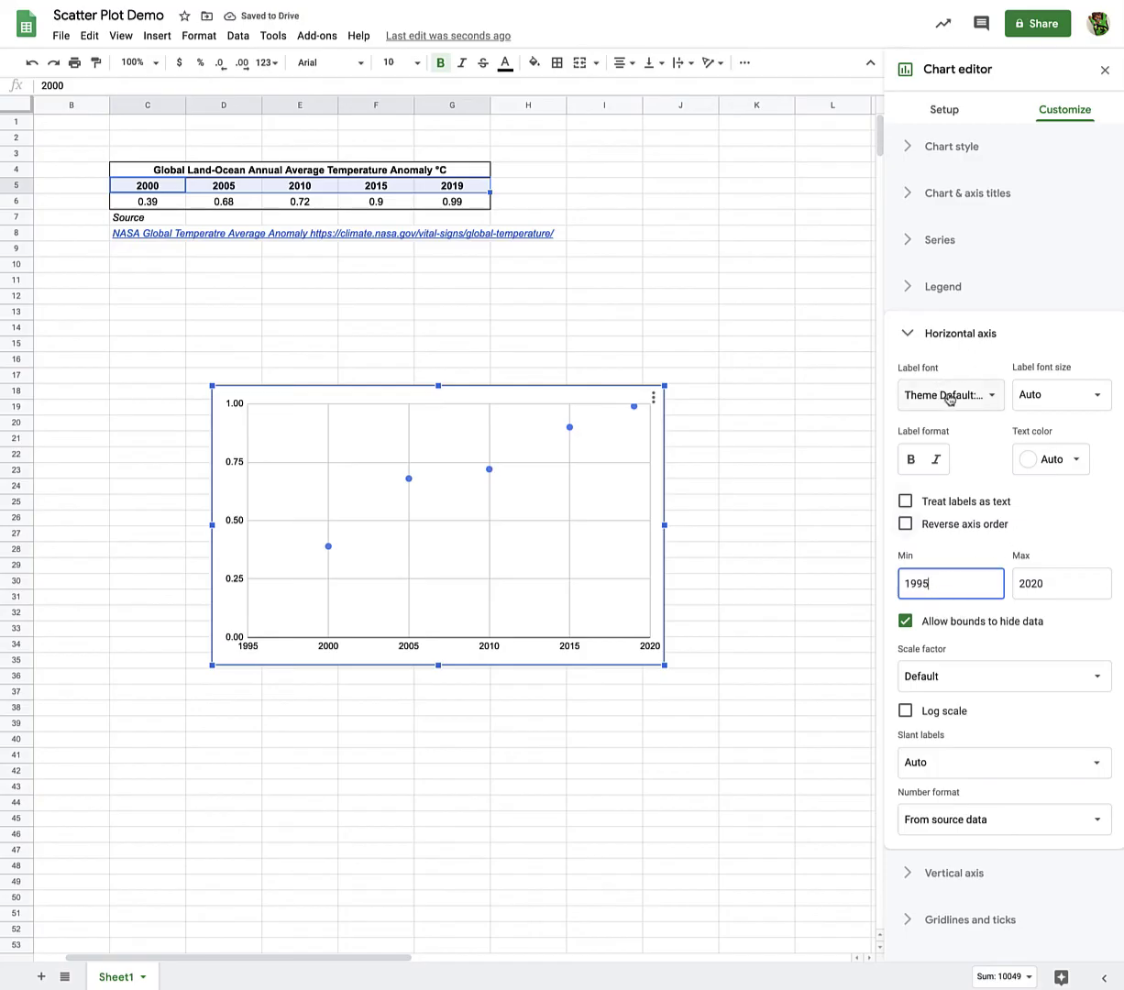
Give the vertical axis min 0 and max 1.25, and show its axis line
left_click(907, 335)
left_click(918, 383)
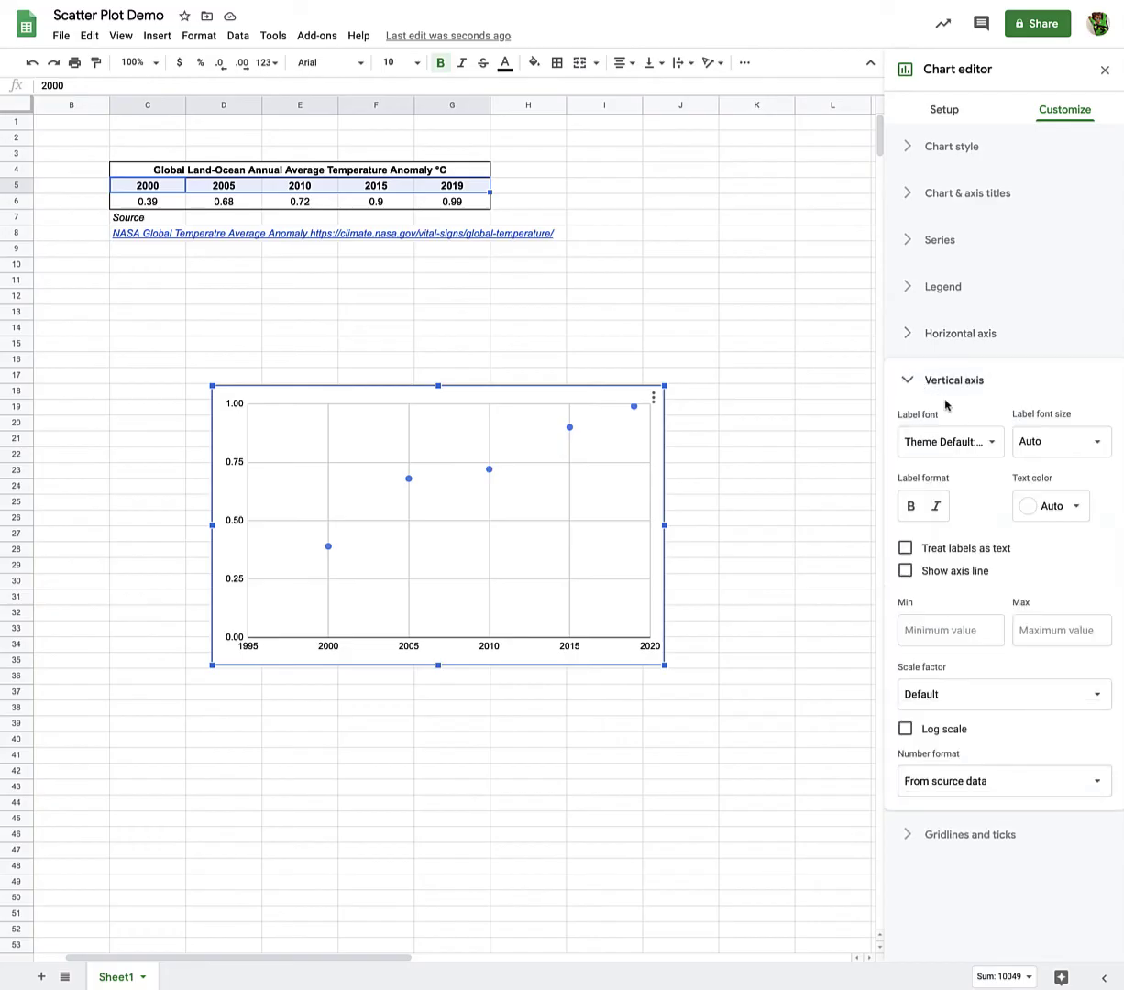
left_click(958, 632)
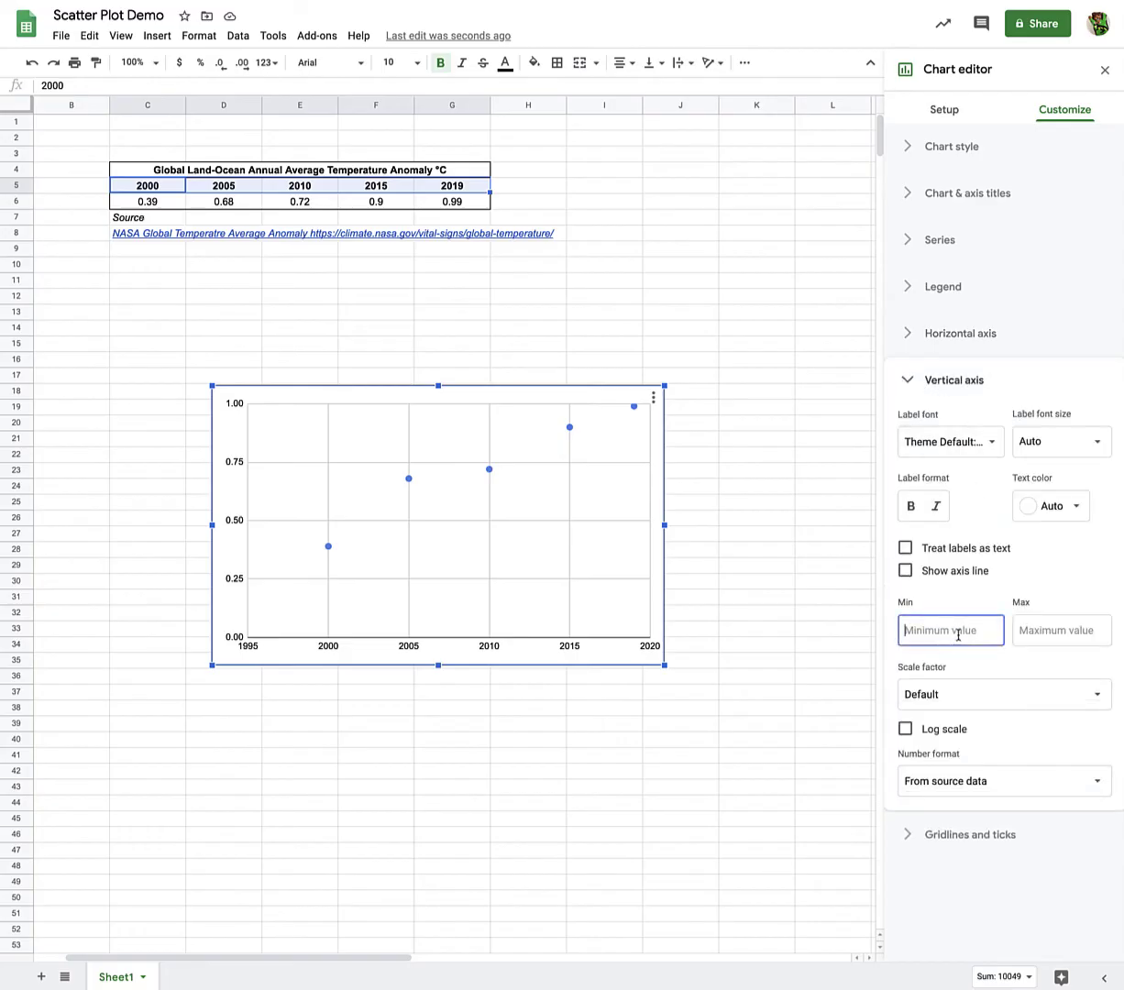
type("0")
left_click(1014, 629)
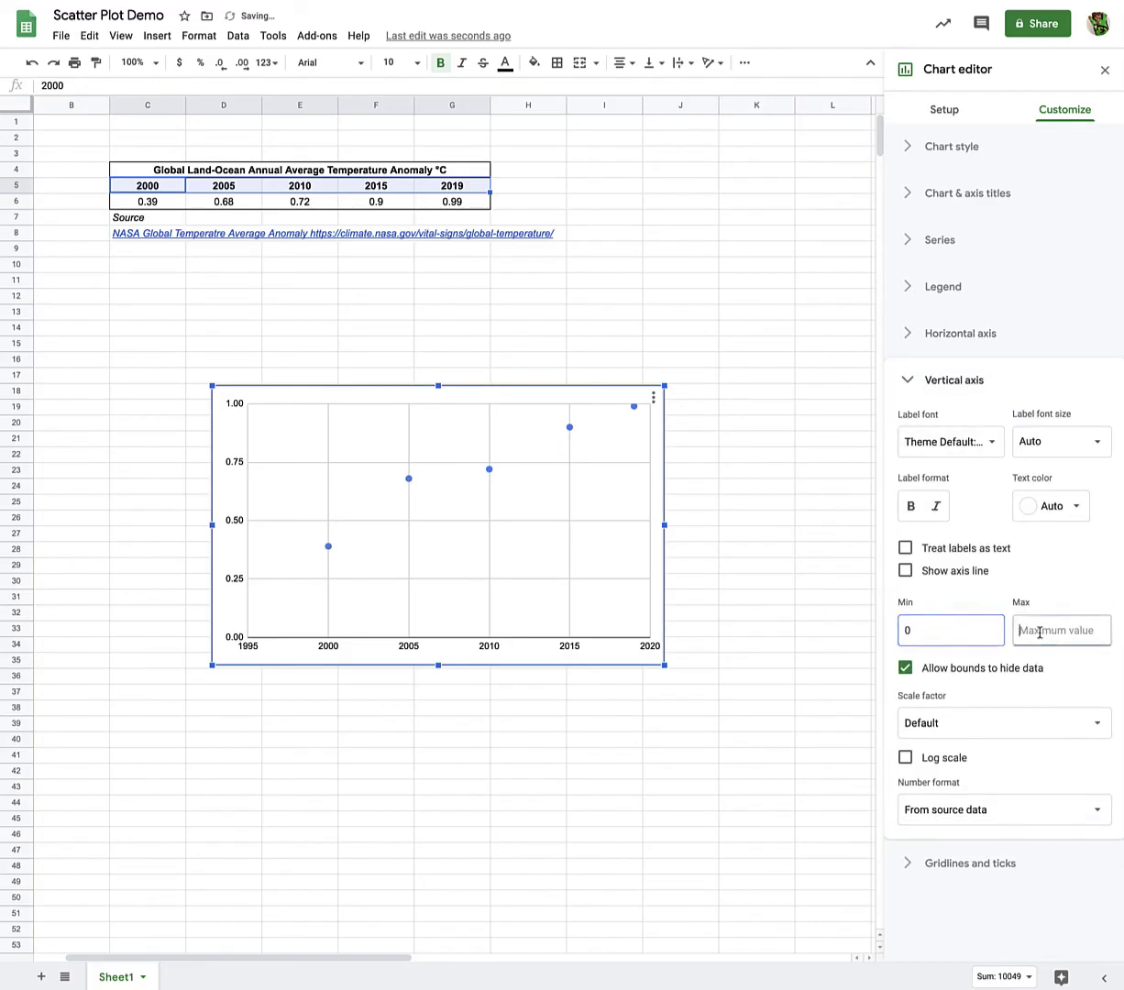
type("1.25")
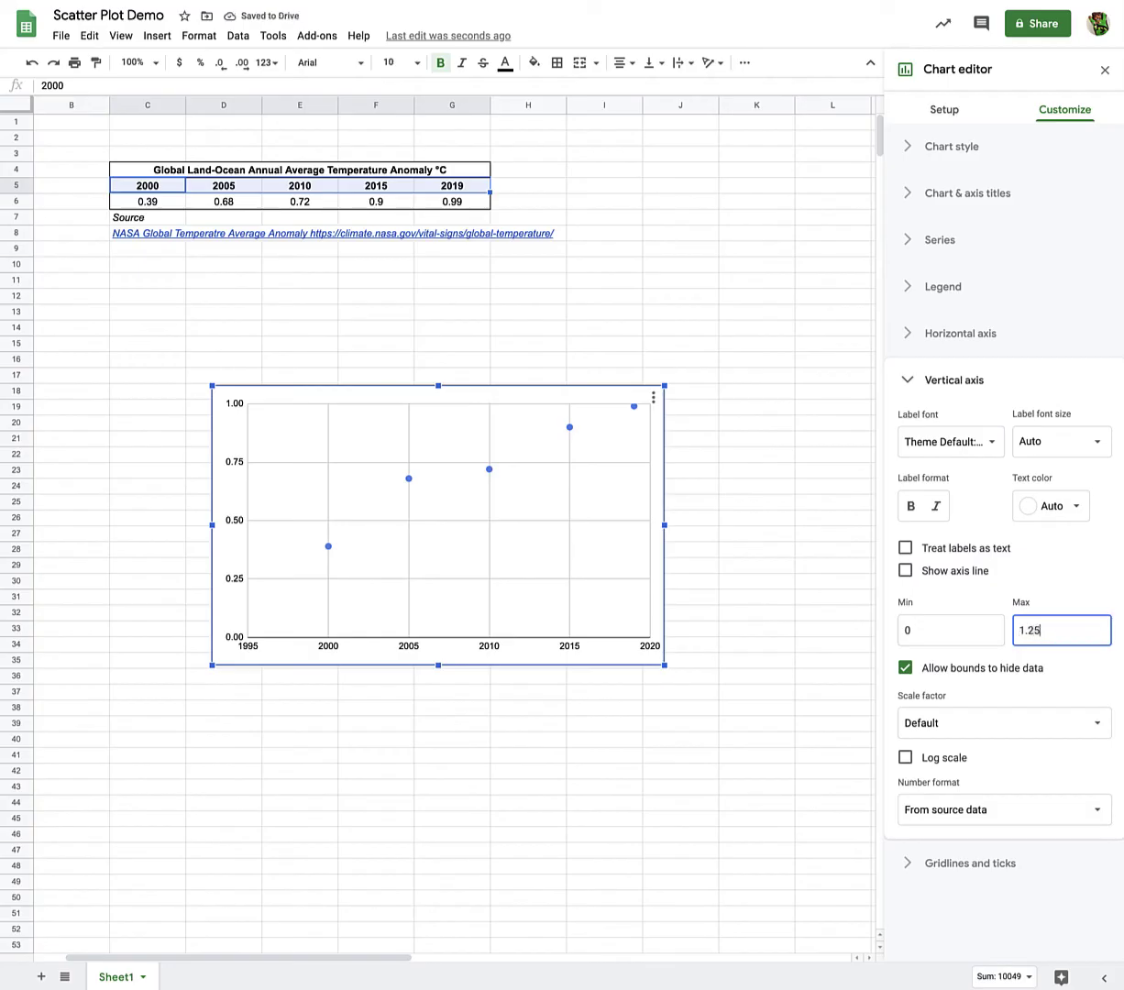
left_click(1054, 571)
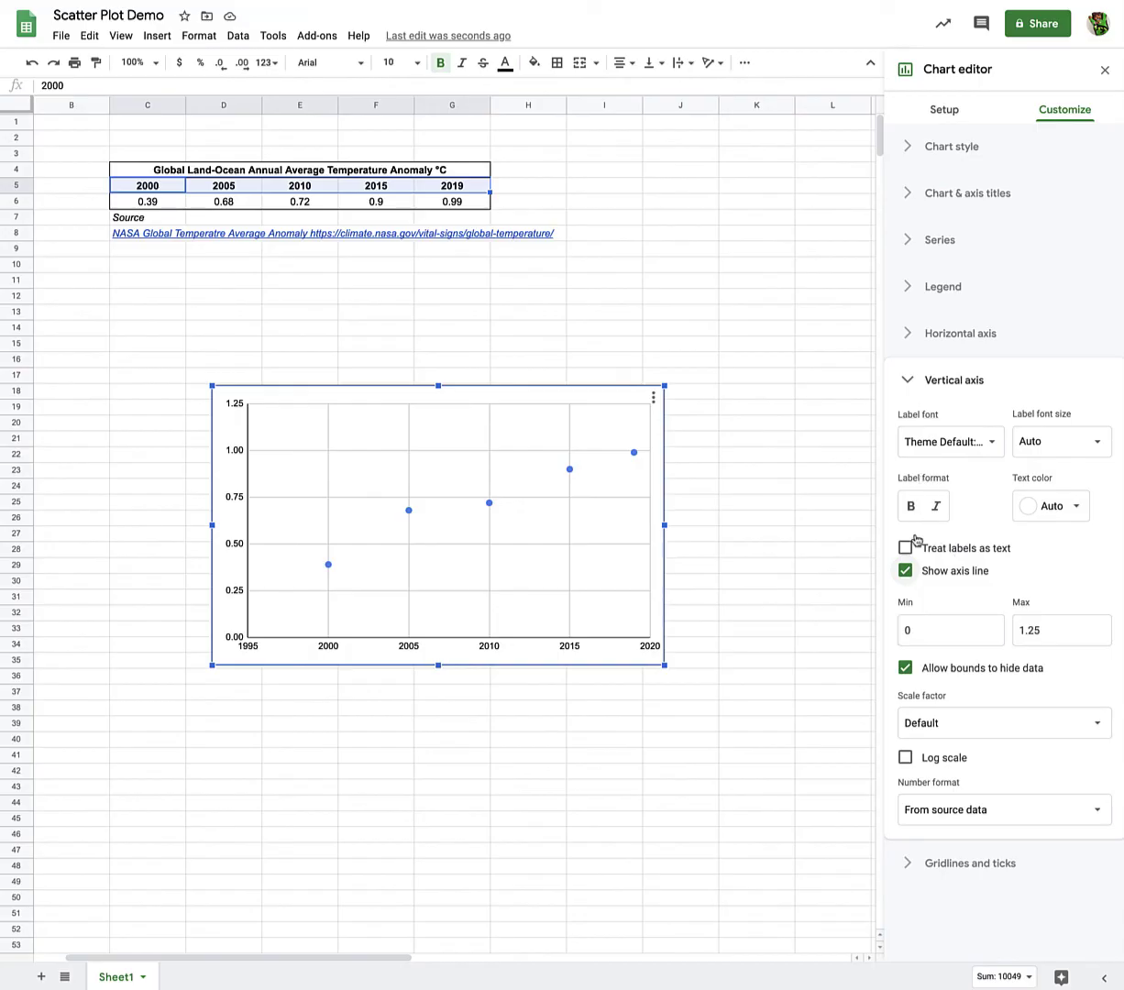
left_click(913, 381)
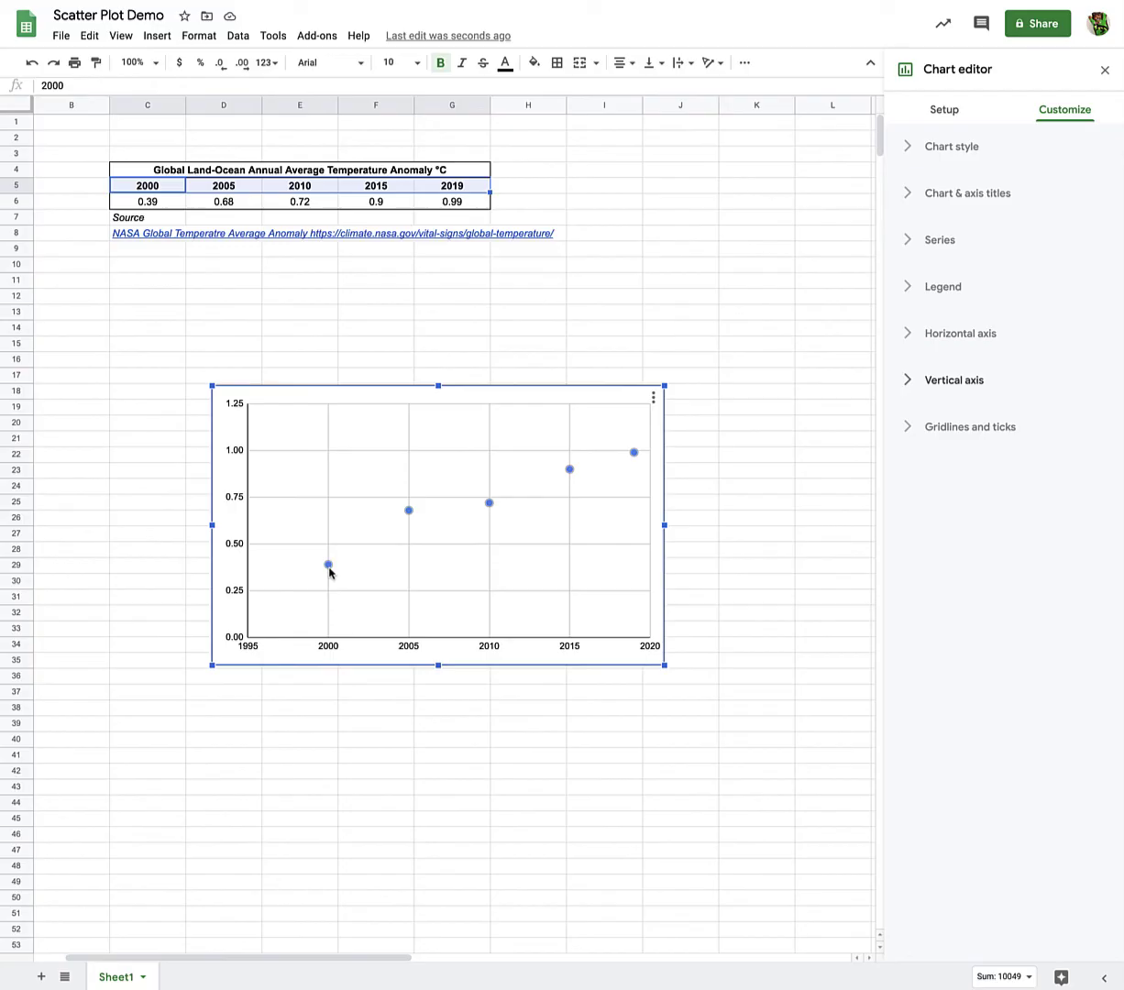
Set Data series 1's point shape to Triangle
left_click(907, 242)
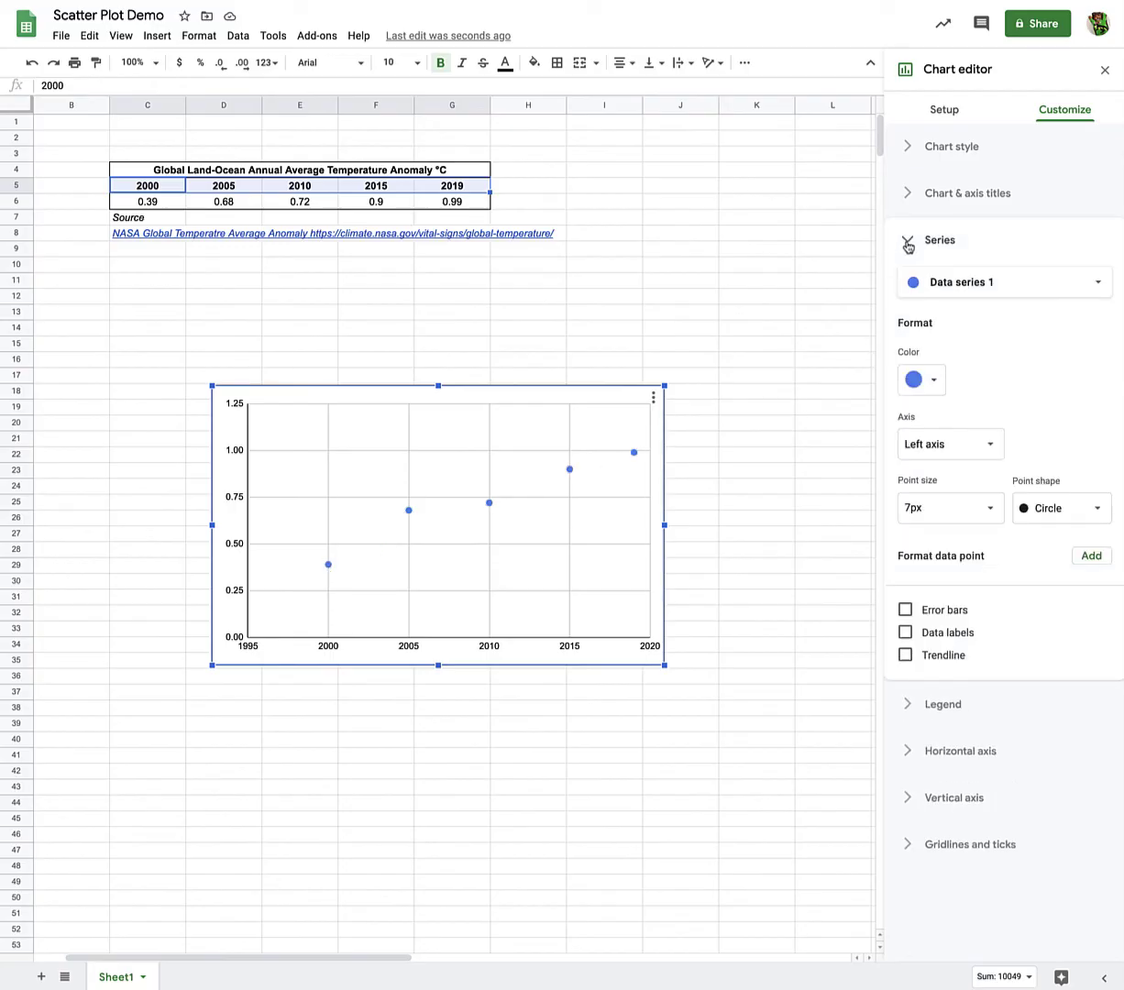
left_click(937, 289)
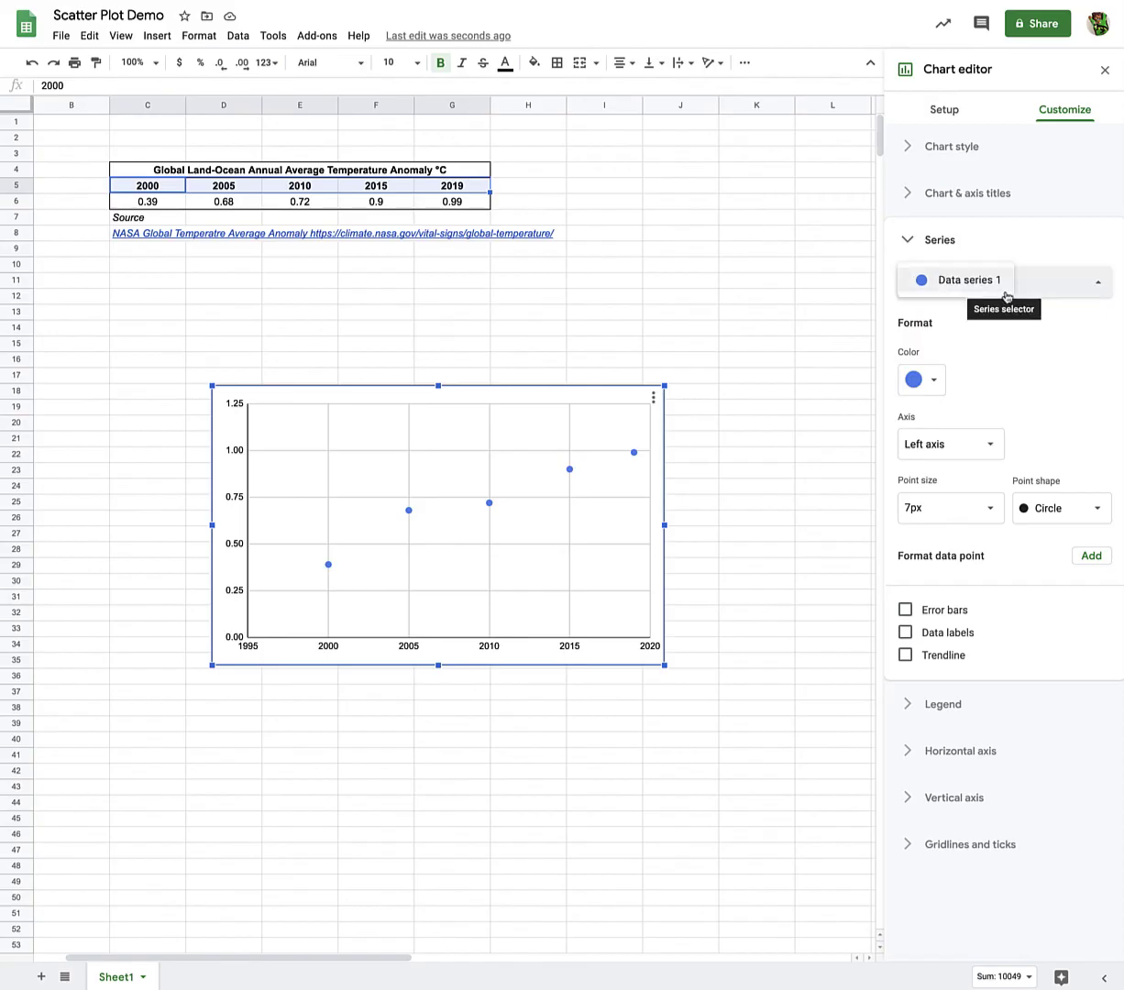
left_click(988, 288)
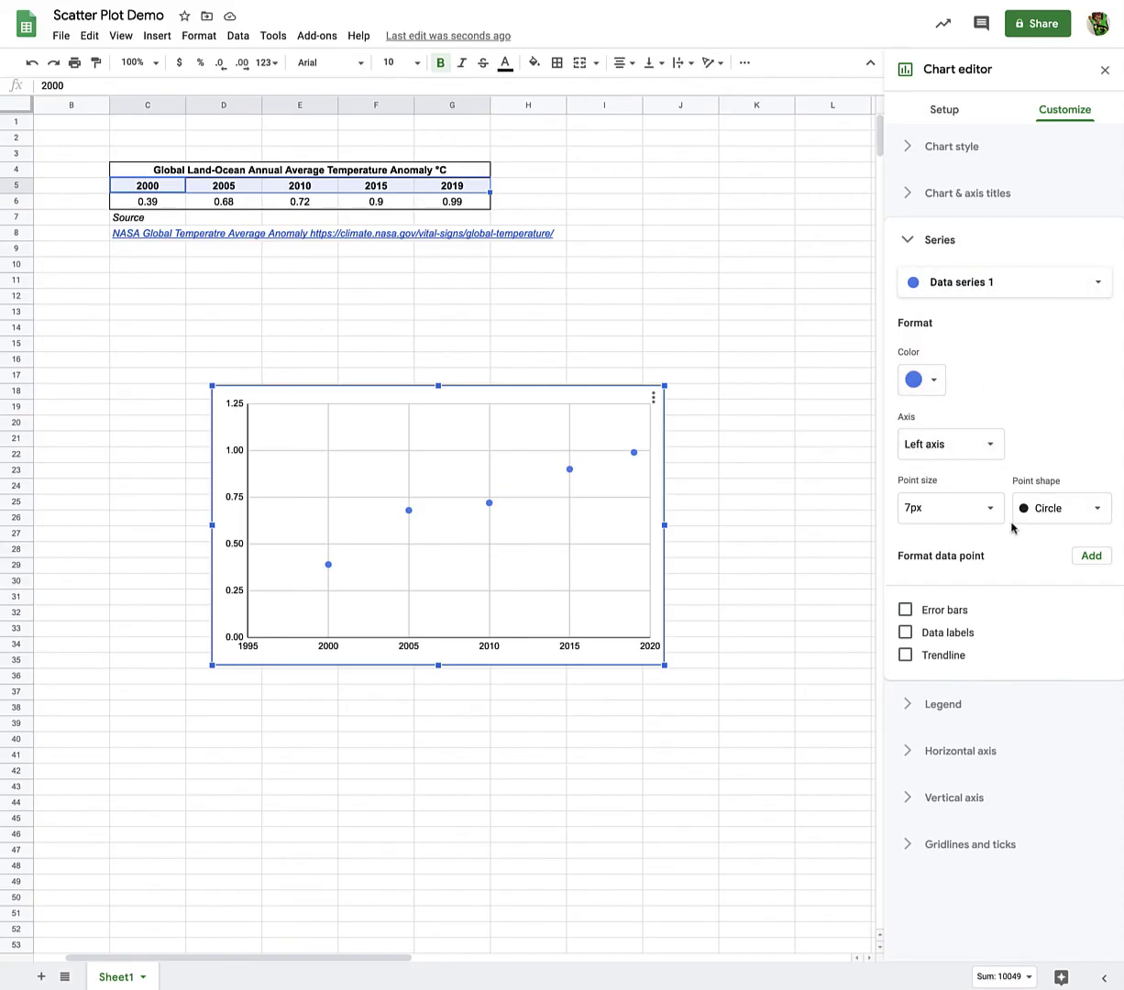
left_click(1072, 512)
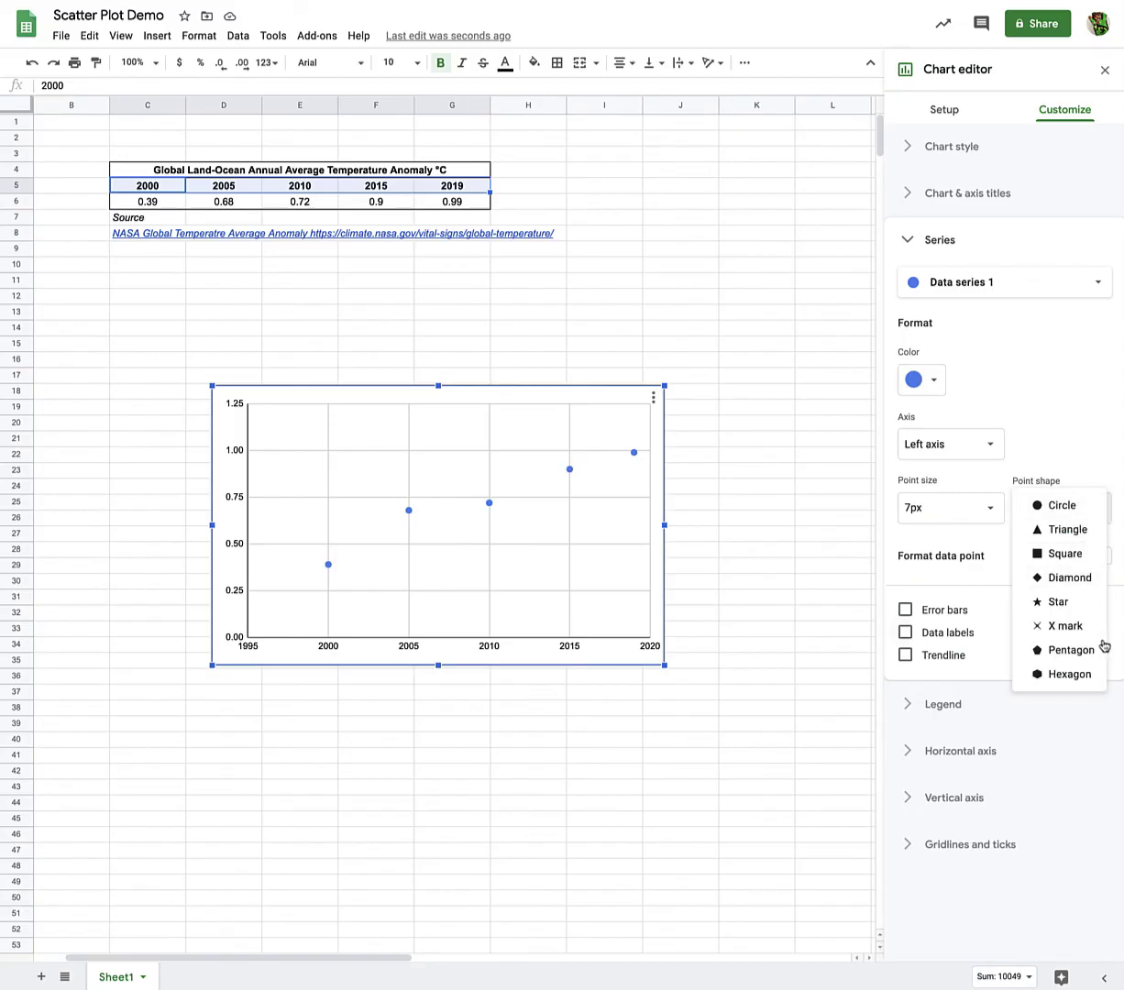
left_click(1052, 530)
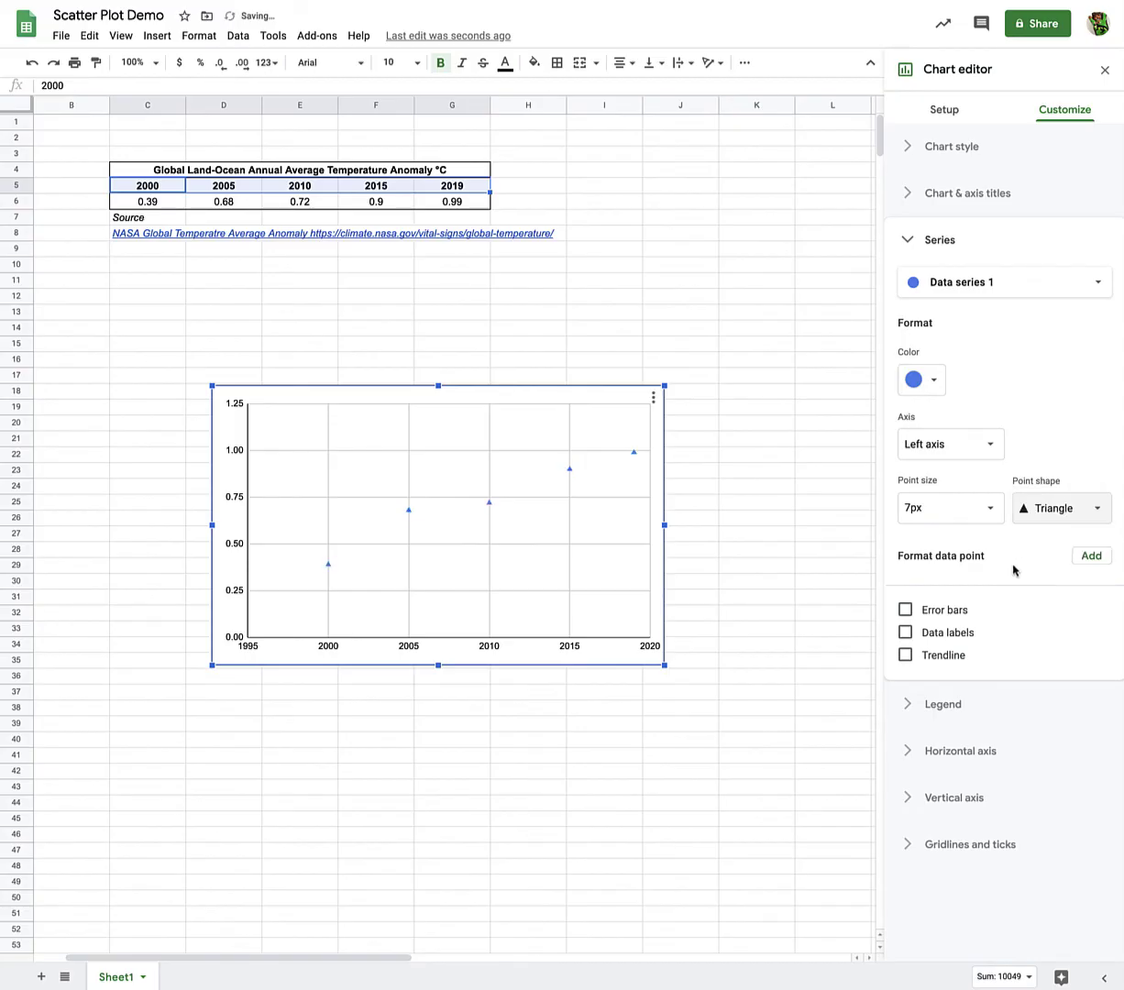
Enable a Linear trendline on the data series
left_click(906, 655)
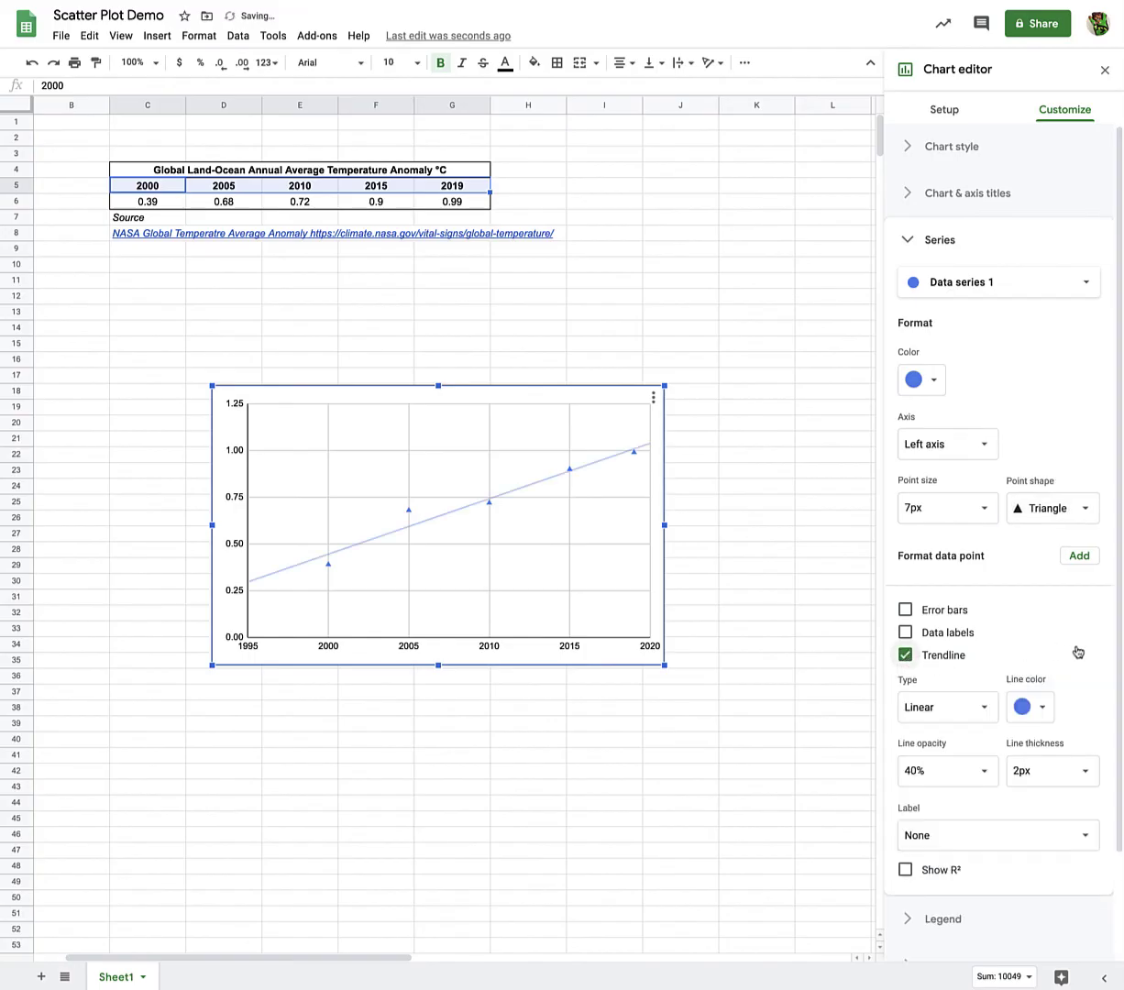
scroll(1075, 650, "down", 1)
left_click(951, 663)
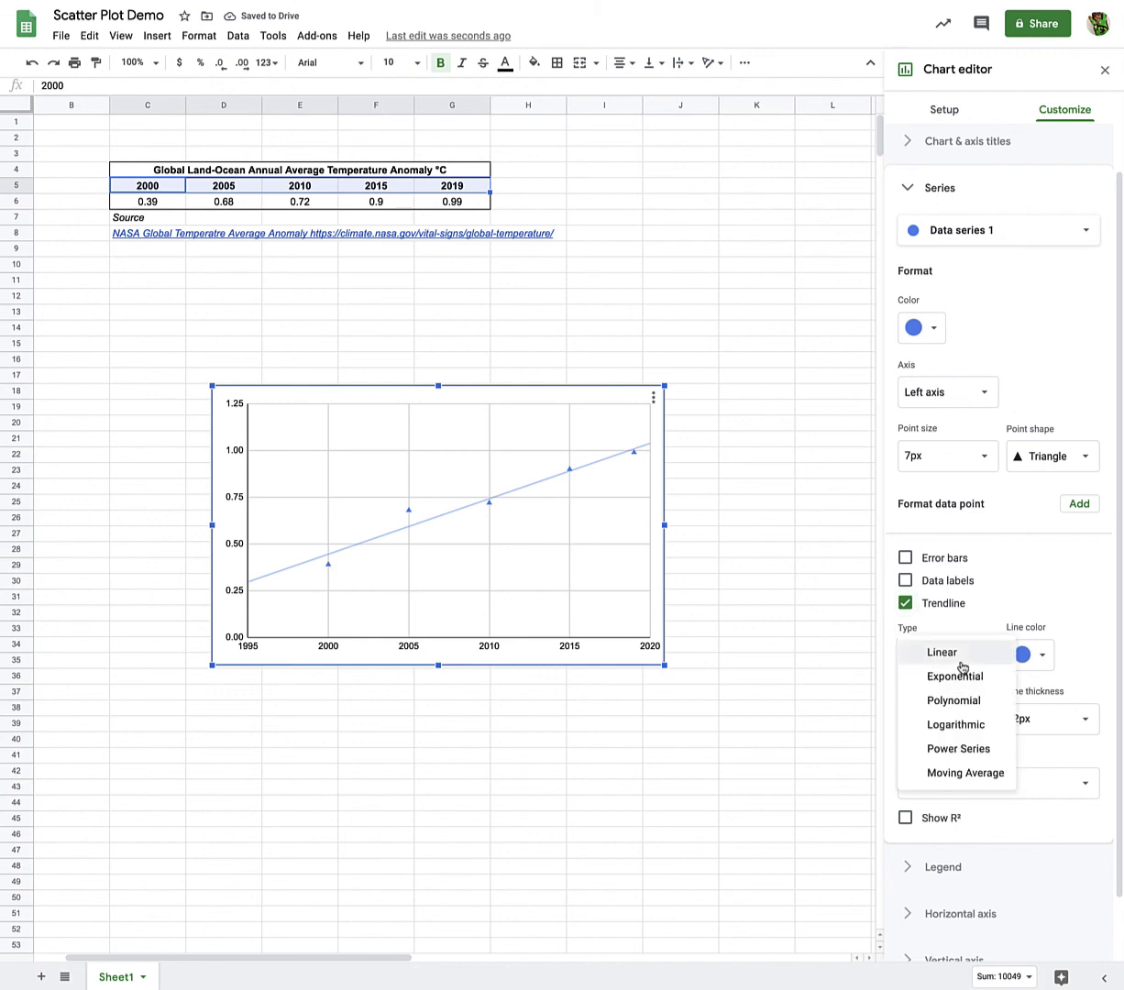
left_click(966, 658)
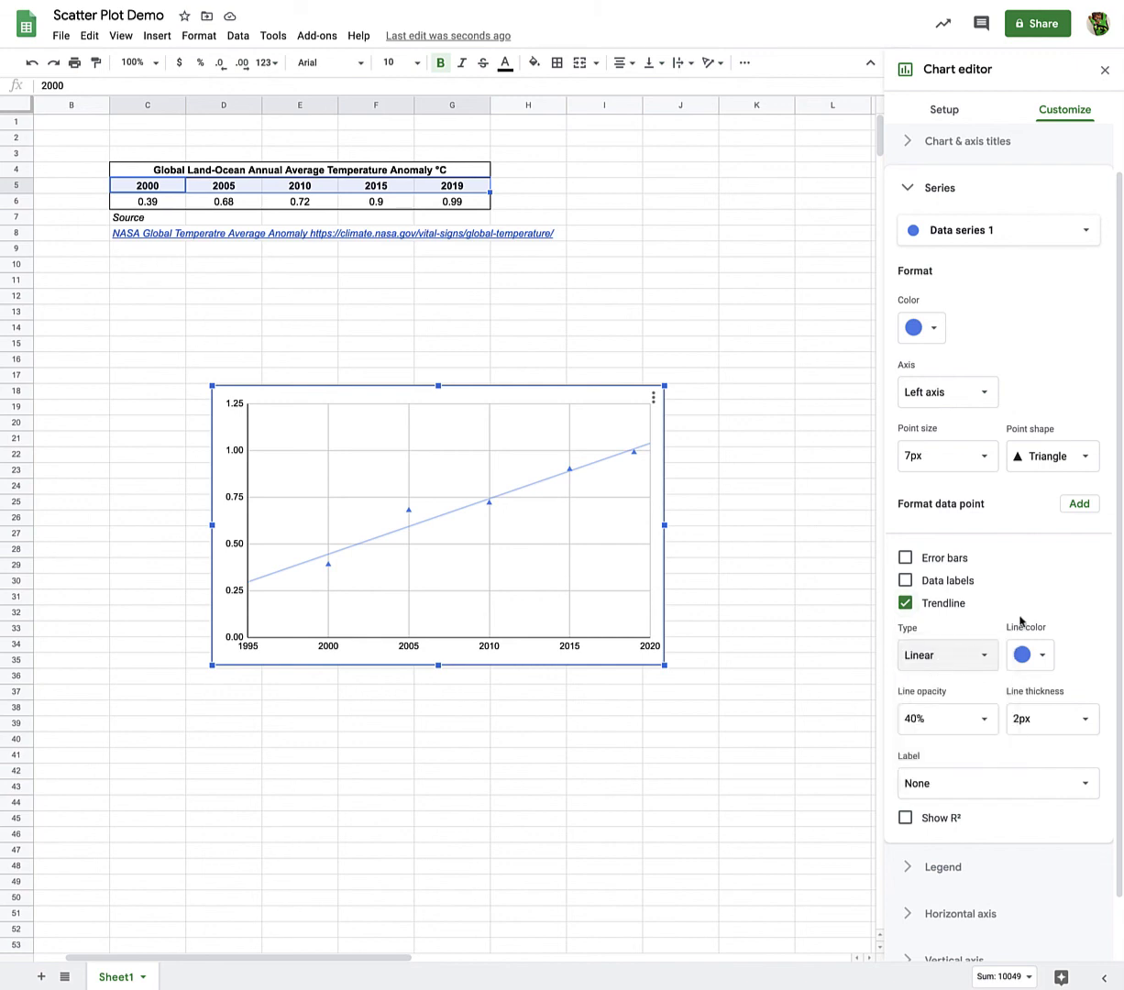
scroll(1080, 635, "down", 1)
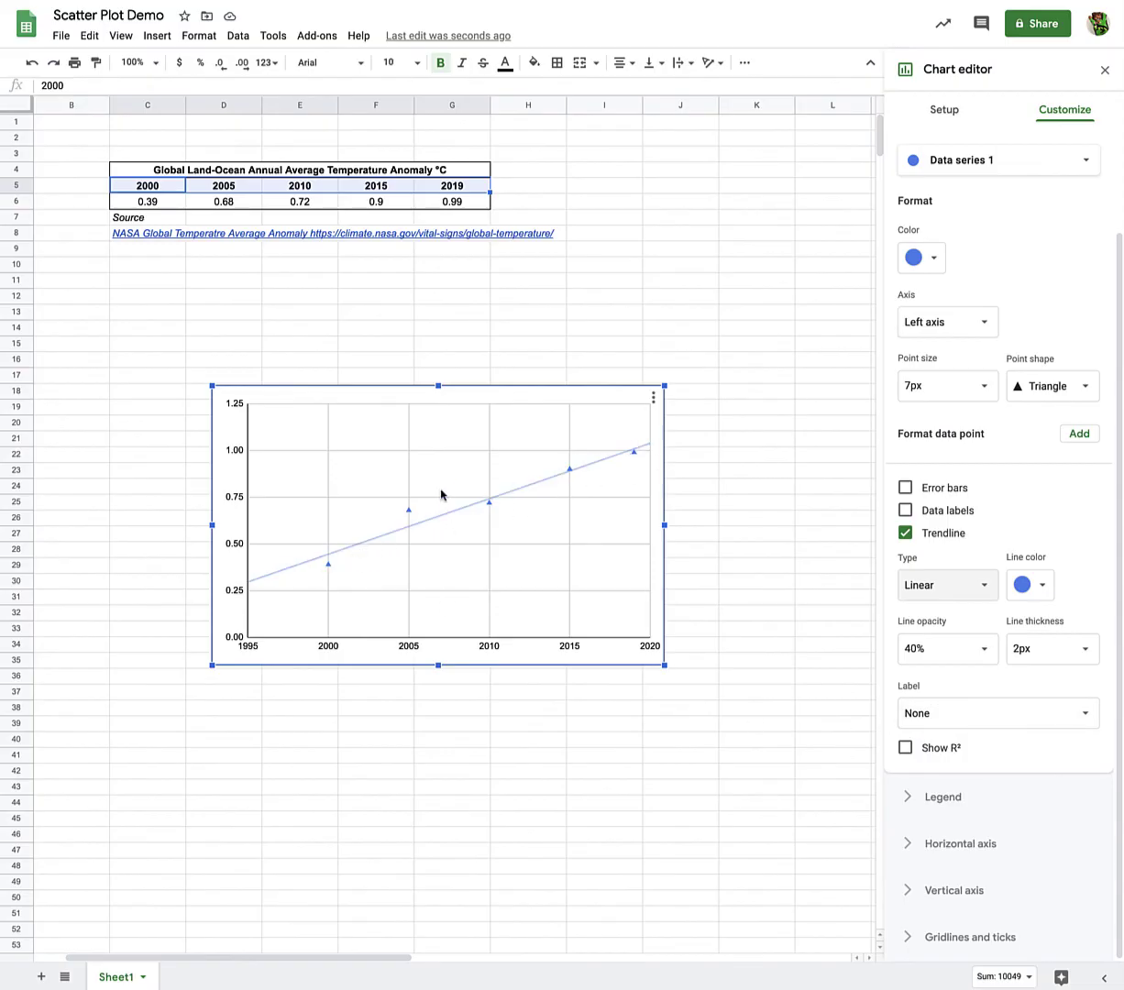
Turn on Show R² so the legend reads R² = 0.947, then review the horizontal axis
left_click(905, 749)
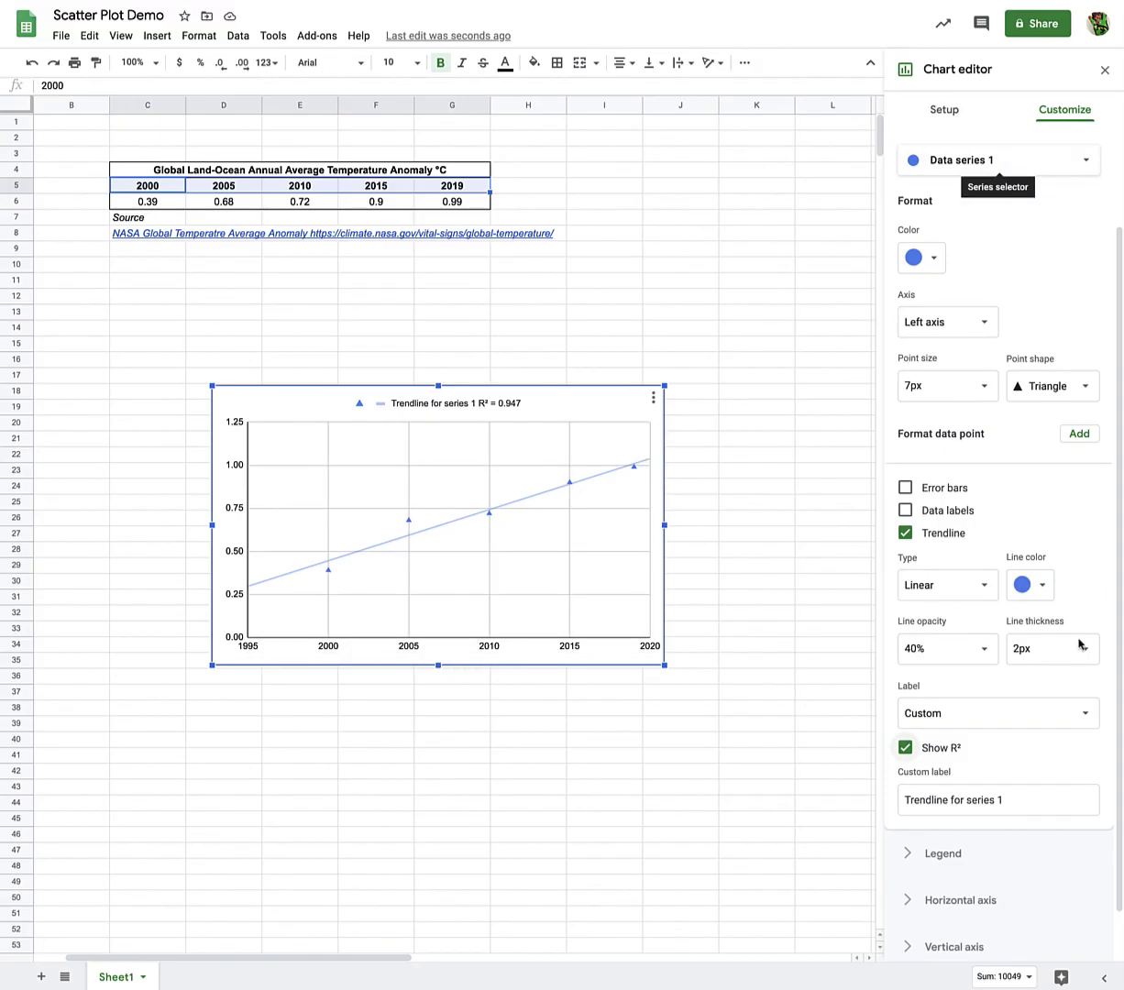
scroll(995, 870, "down", 1)
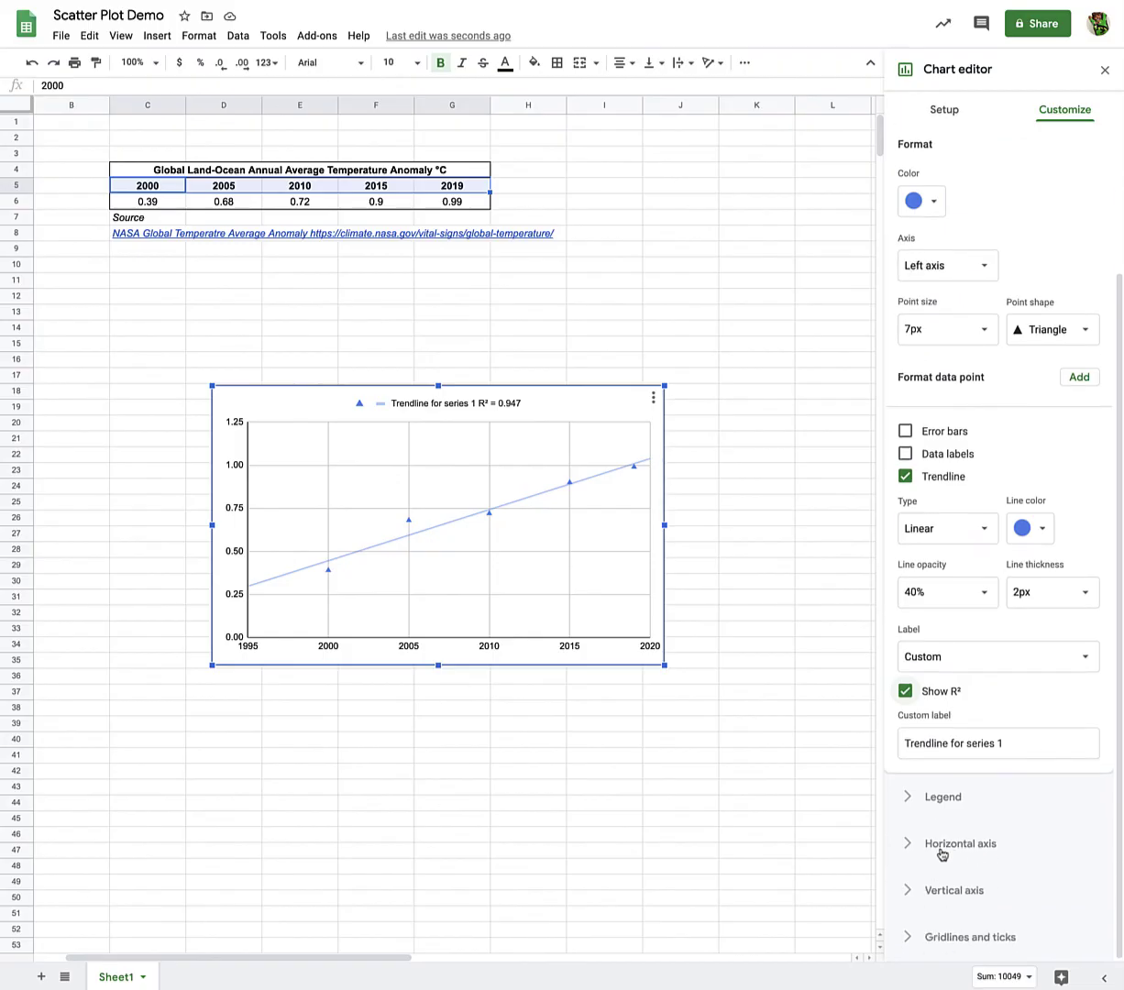
left_click(956, 845)
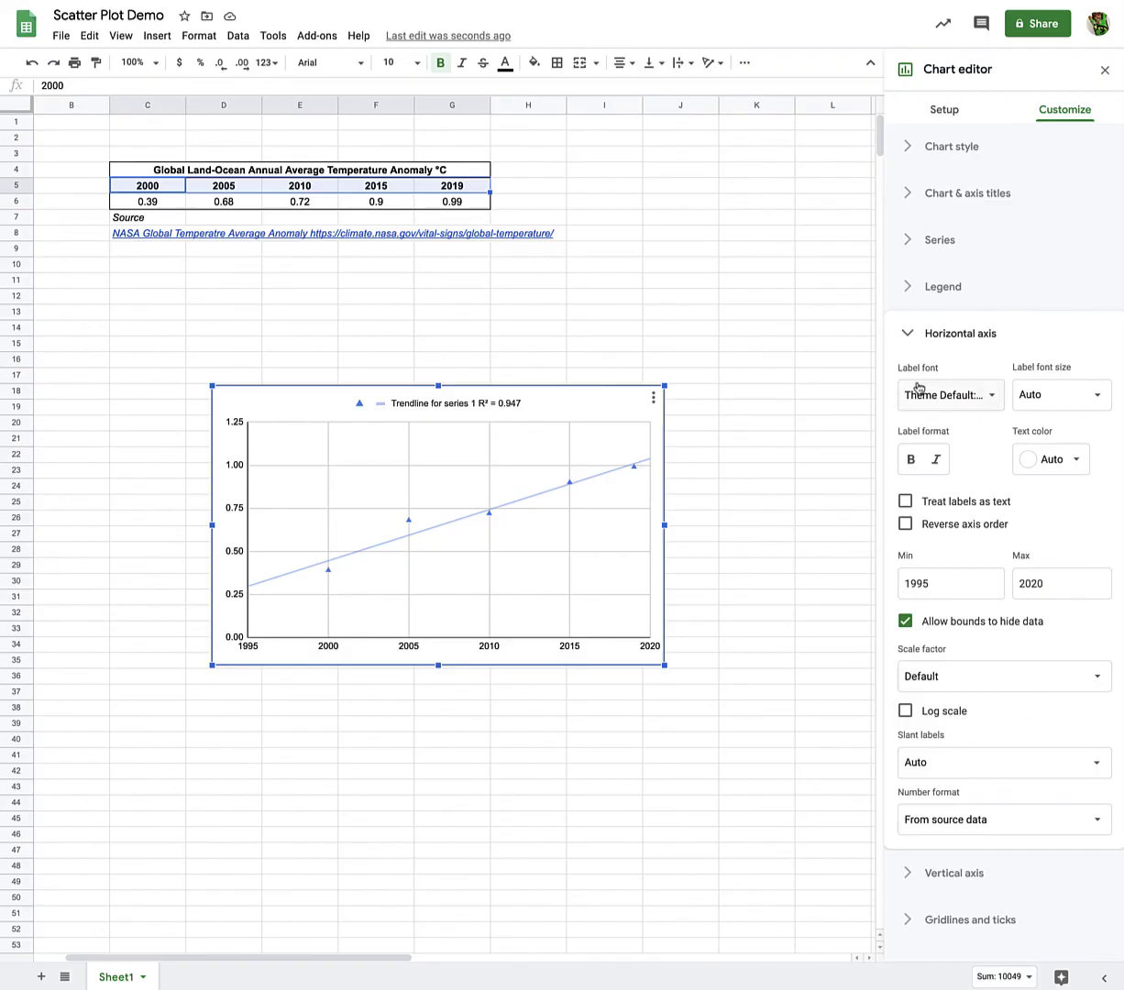
In Chart & axis titles, choose Vertical axis title for editing
left_click(903, 333)
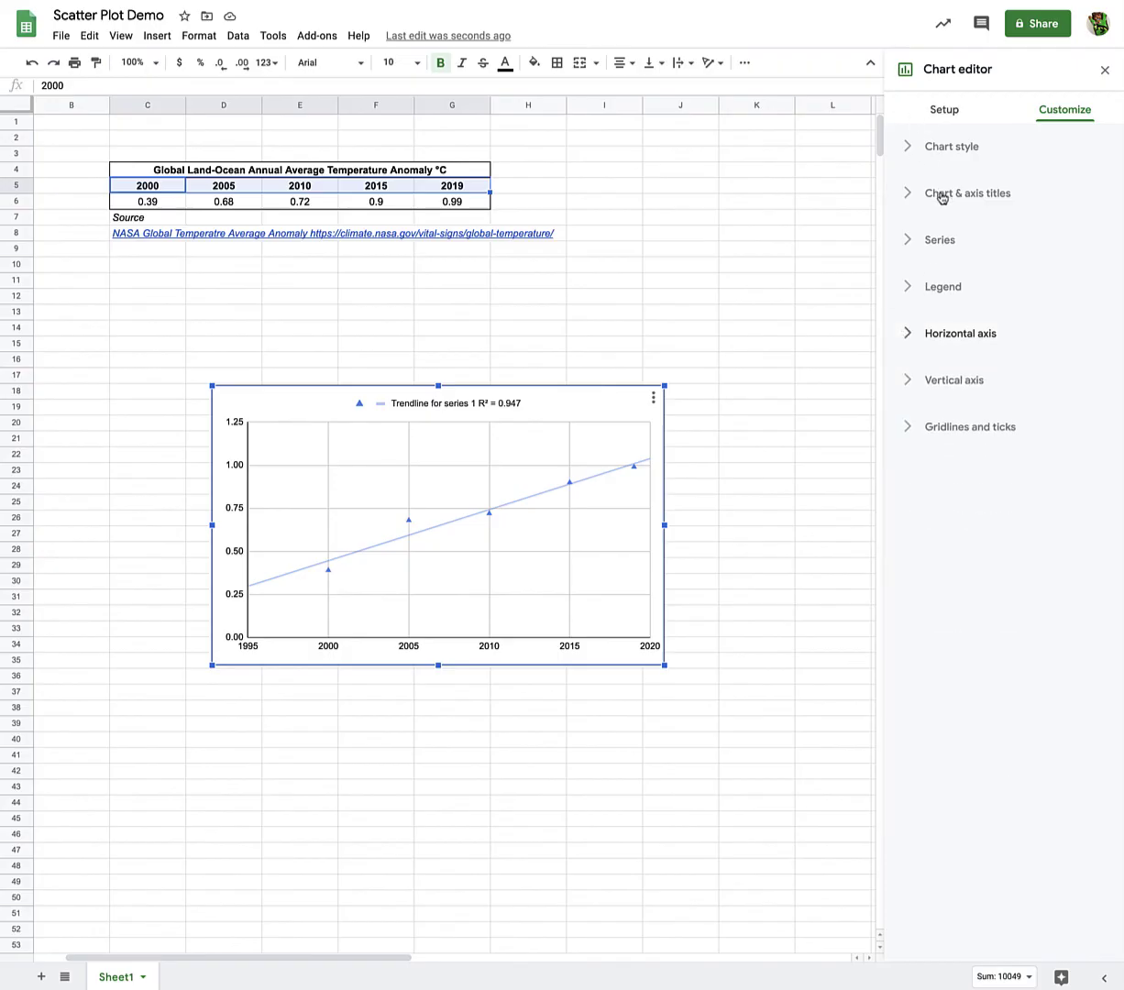
left_click(941, 194)
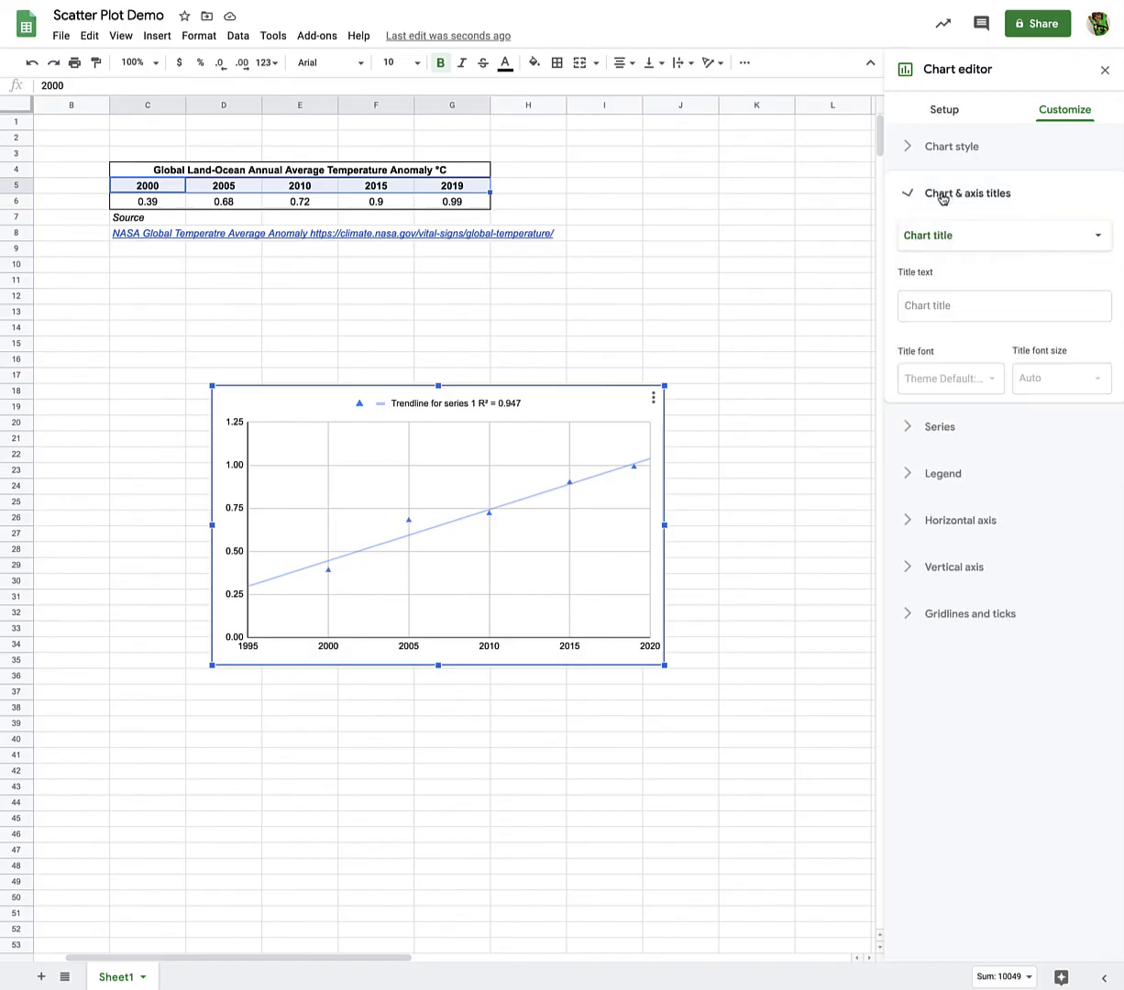
left_click(974, 244)
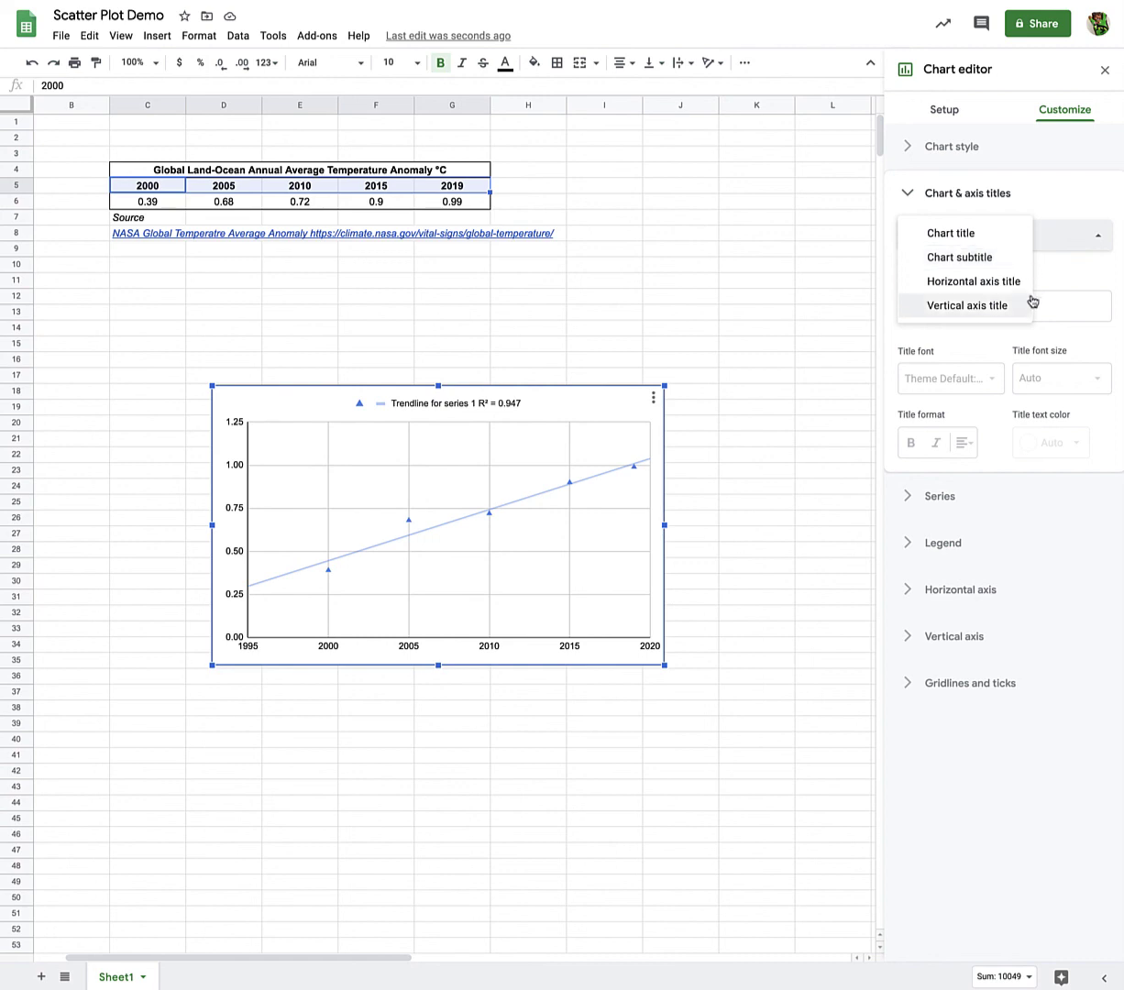
left_click(969, 281)
left_click(997, 244)
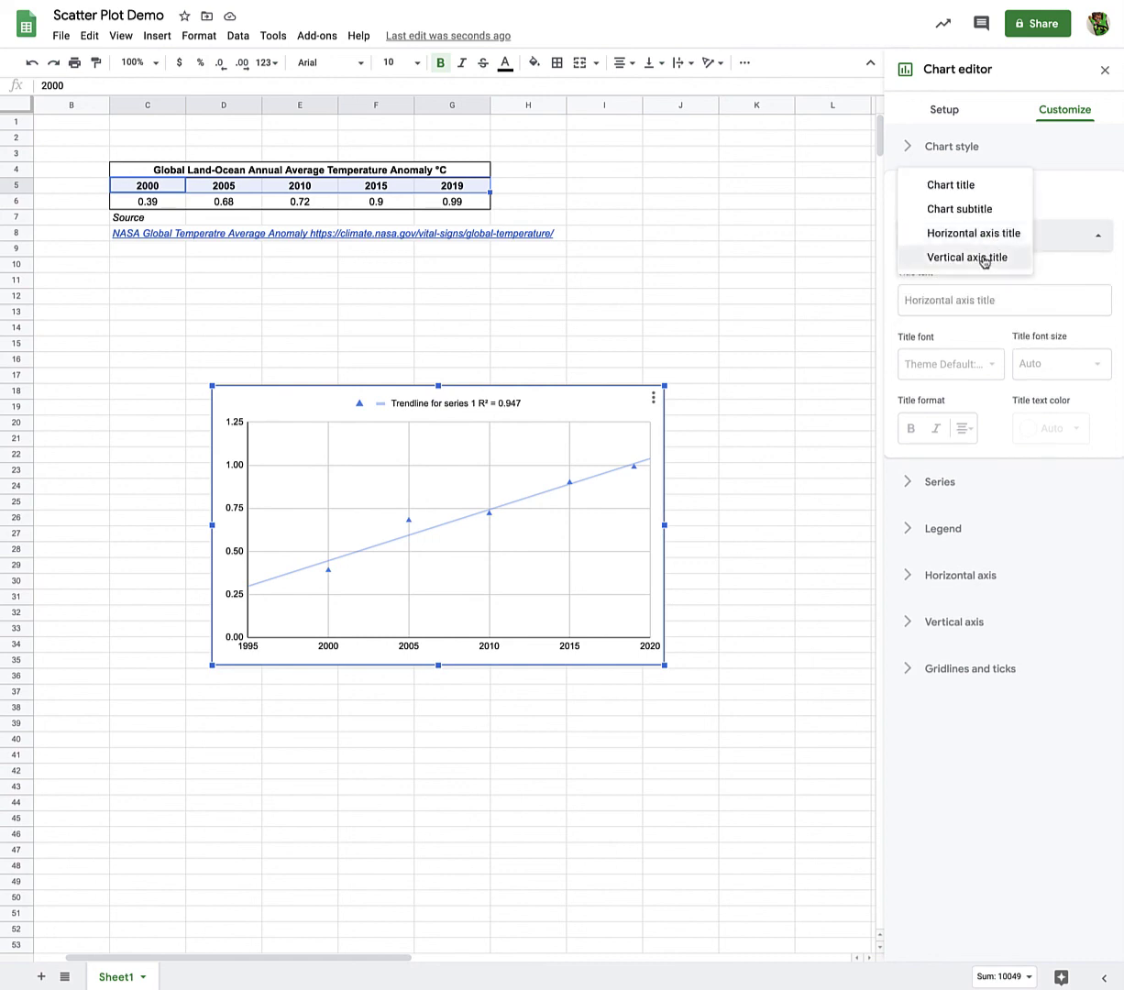
left_click(985, 258)
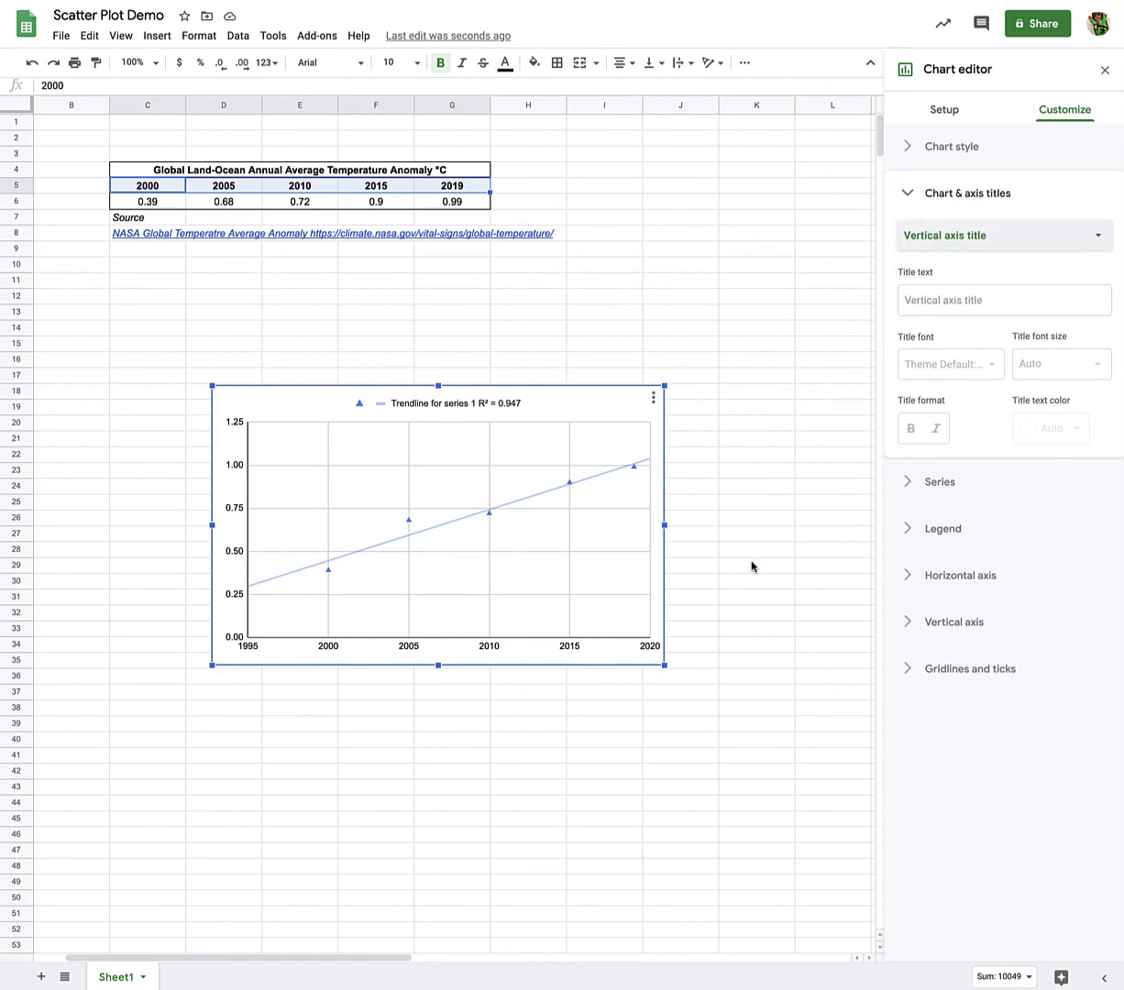